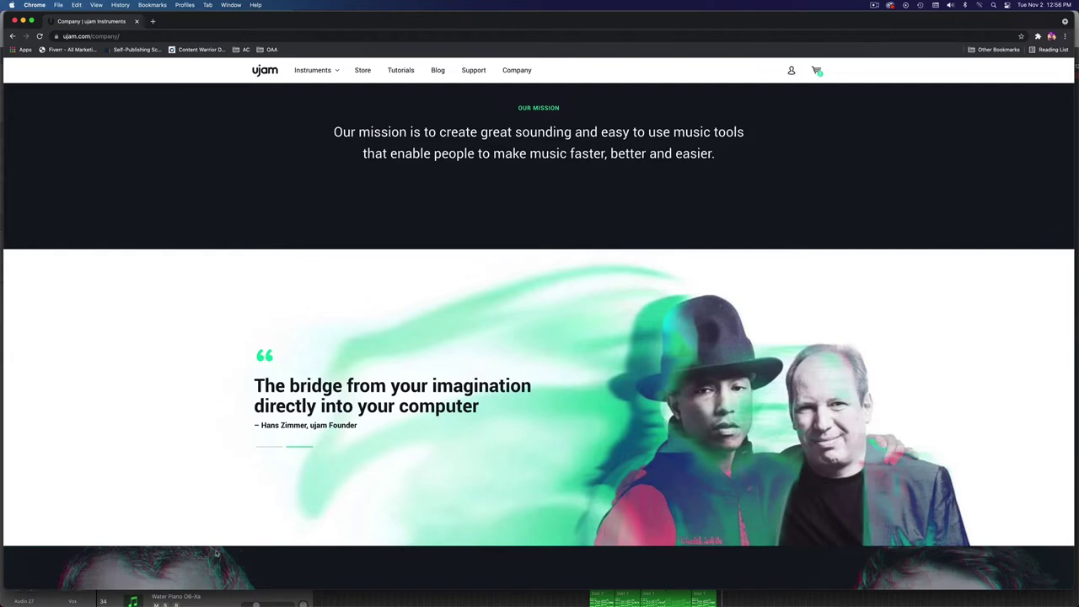
- Bring the Vermilion Clouds Logic Pro project with FIN-DYNAMO on Audio 27 to the front
left_click(465, 601)
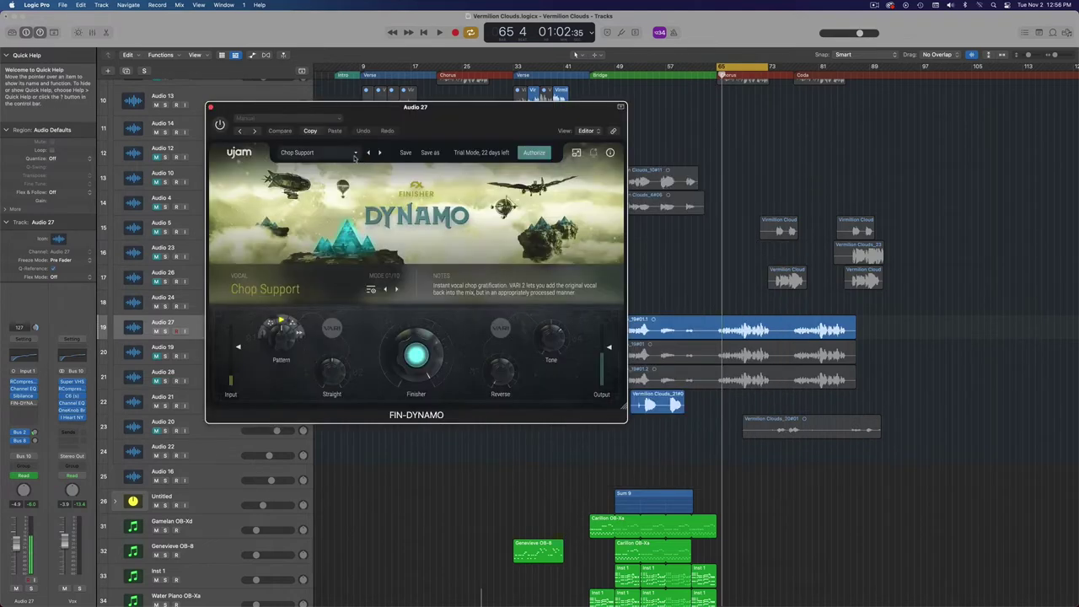
- Browse Dynamo's FACTORY Drums and Vocals preset lists while Chop Support stays loaded
left_click(342, 157)
mouse_move(339, 173)
mouse_move(413, 145)
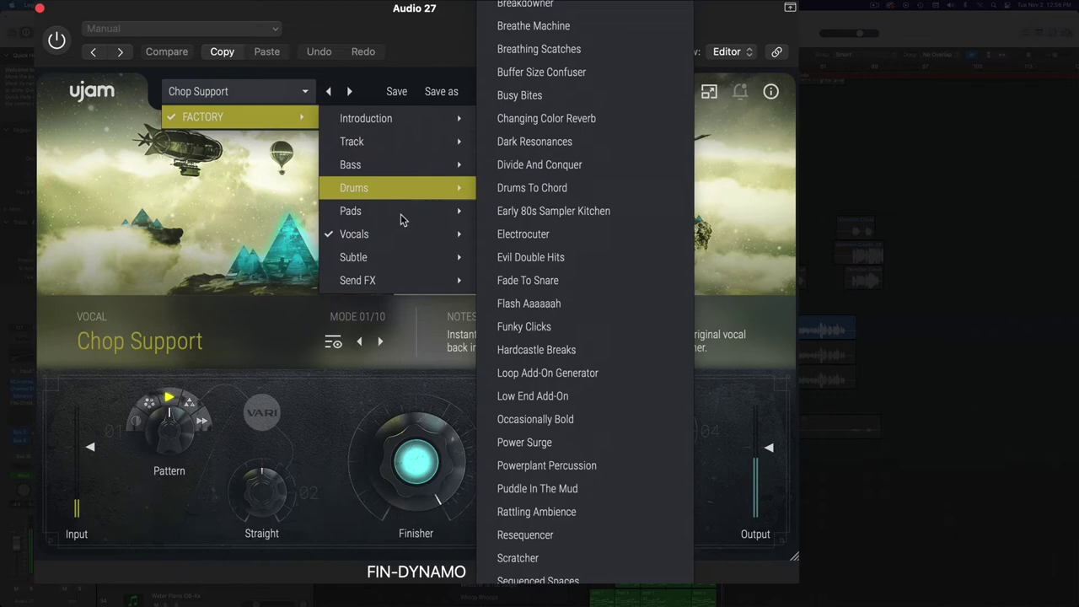
mouse_move(399, 244)
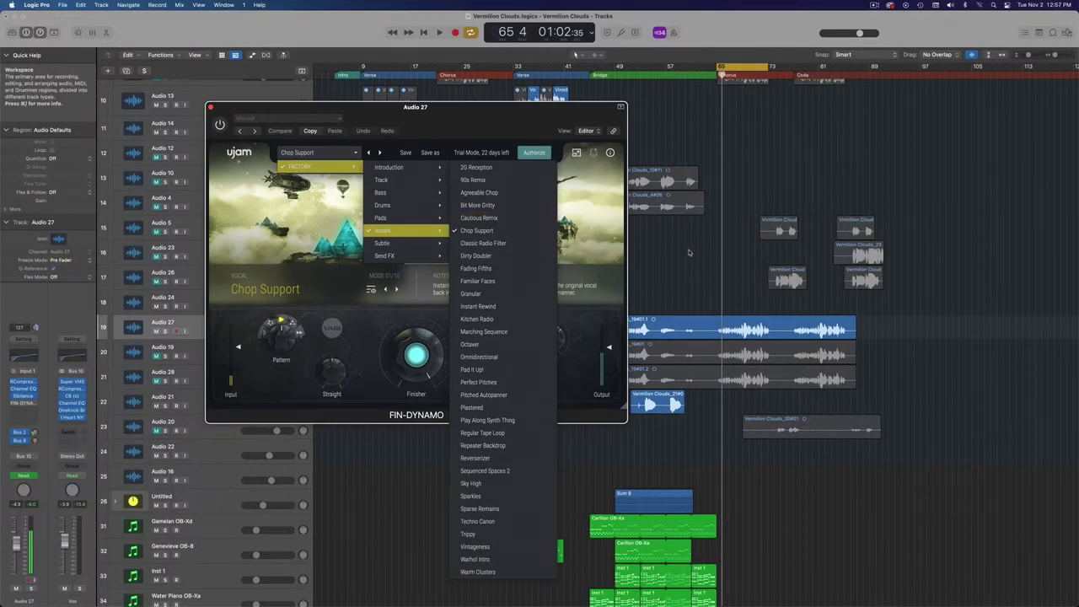
- Dismiss the preset list and plugin window, switch Dynamo on, and stop playback
key("Escape")
key("super+w")
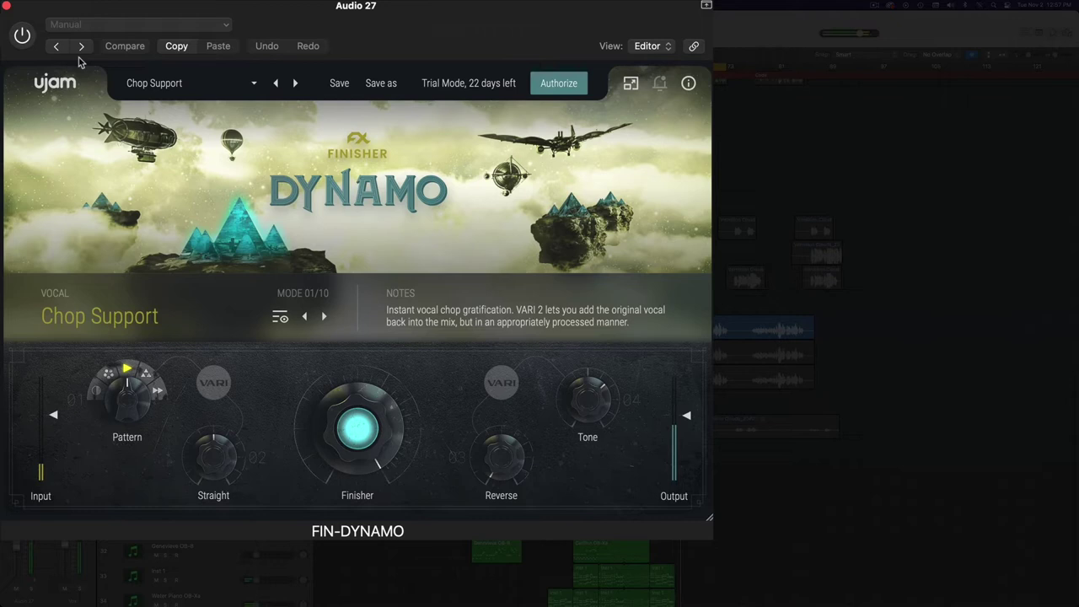
left_click(23, 37)
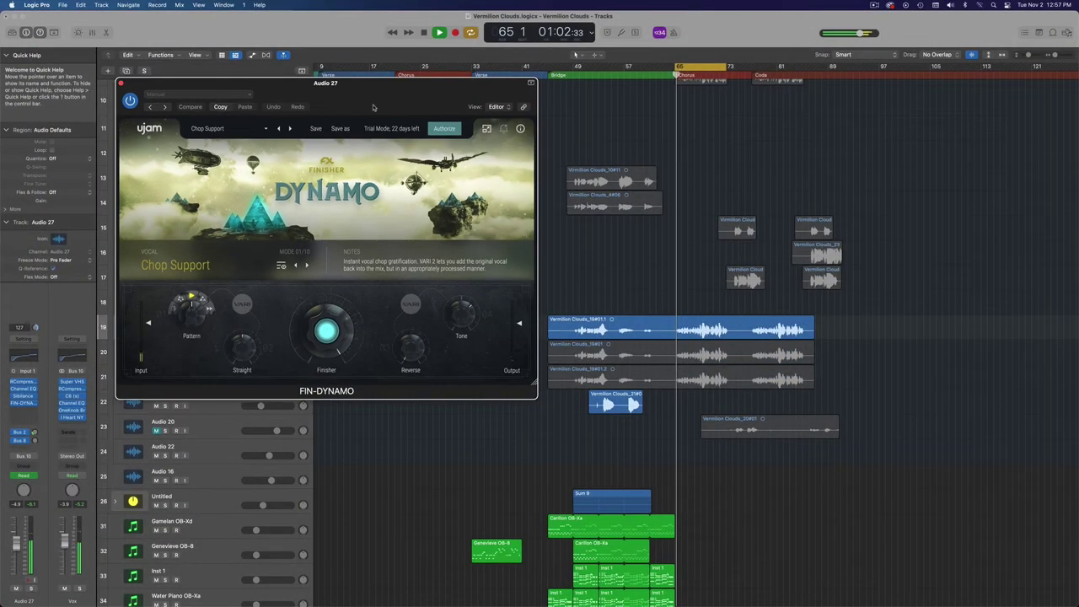
key("space")
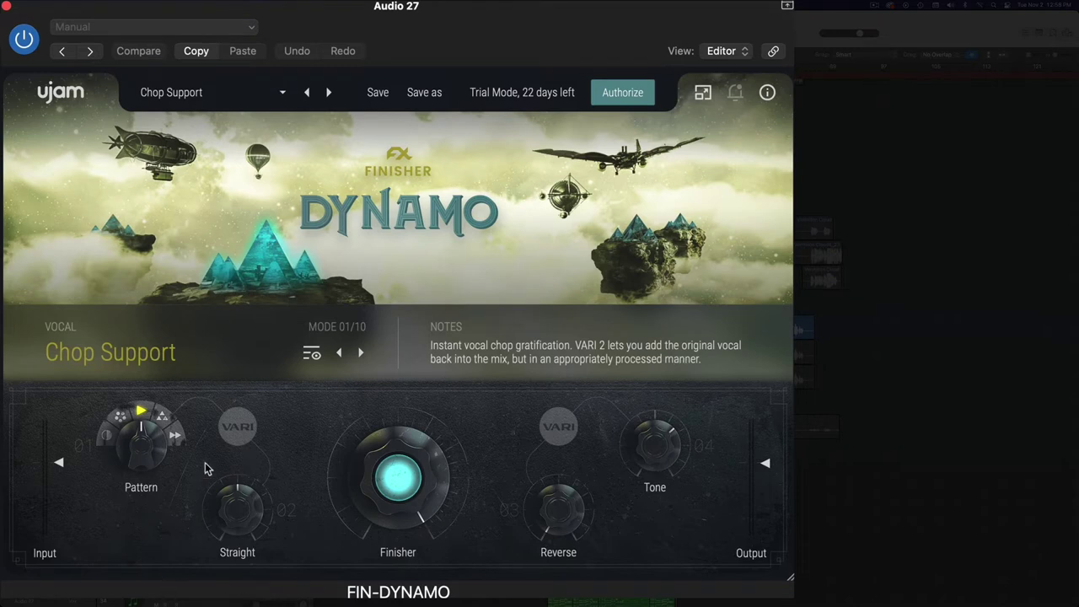
left_click_drag(454, 15, 454, 30)
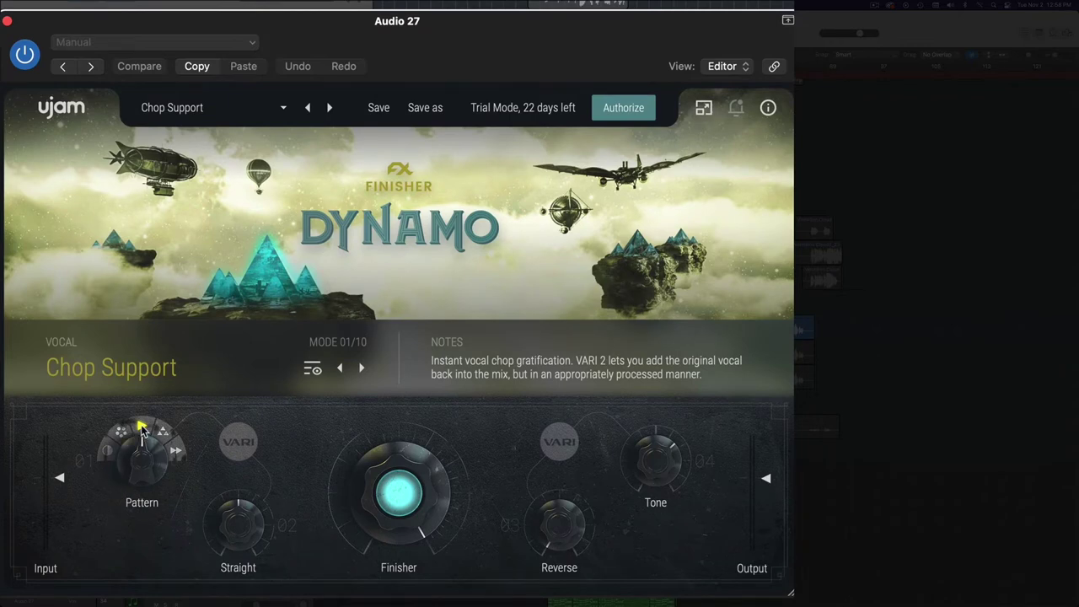
left_click(142, 428)
left_click(133, 504)
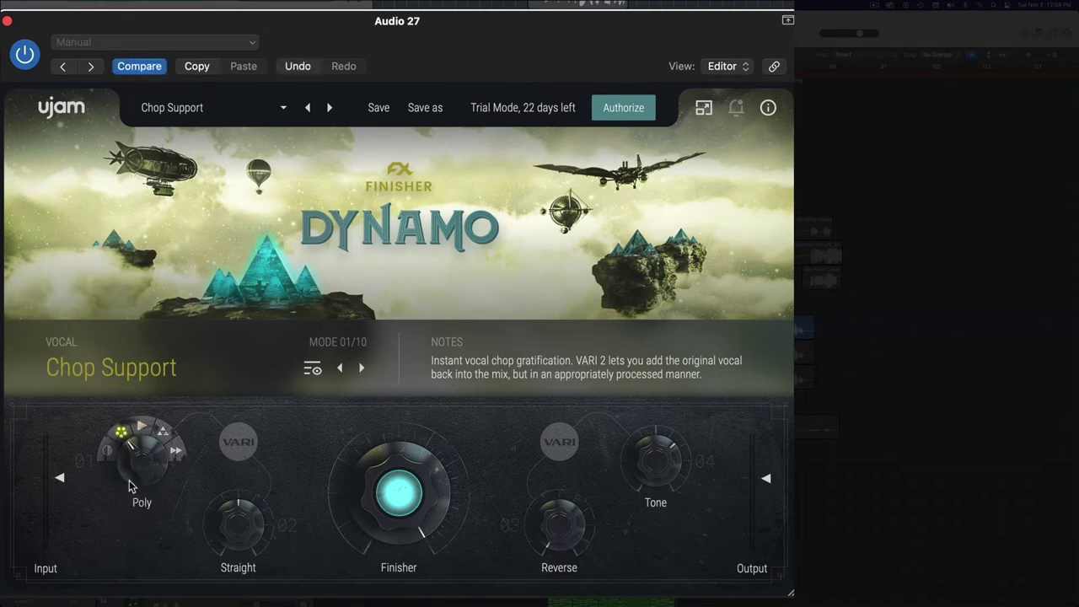
left_click_drag(127, 482, 130, 460)
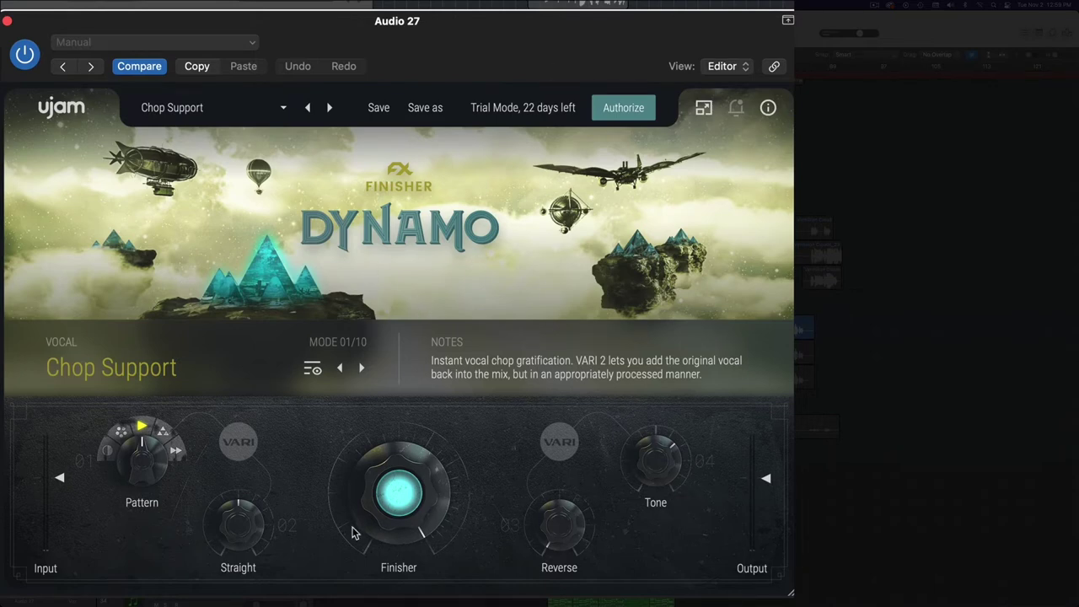
- Drop the vocal's Dynamo Straight amount to 0, then raise it to 14
left_click_drag(352, 529, 352, 525)
left_click_drag(241, 533, 228, 606)
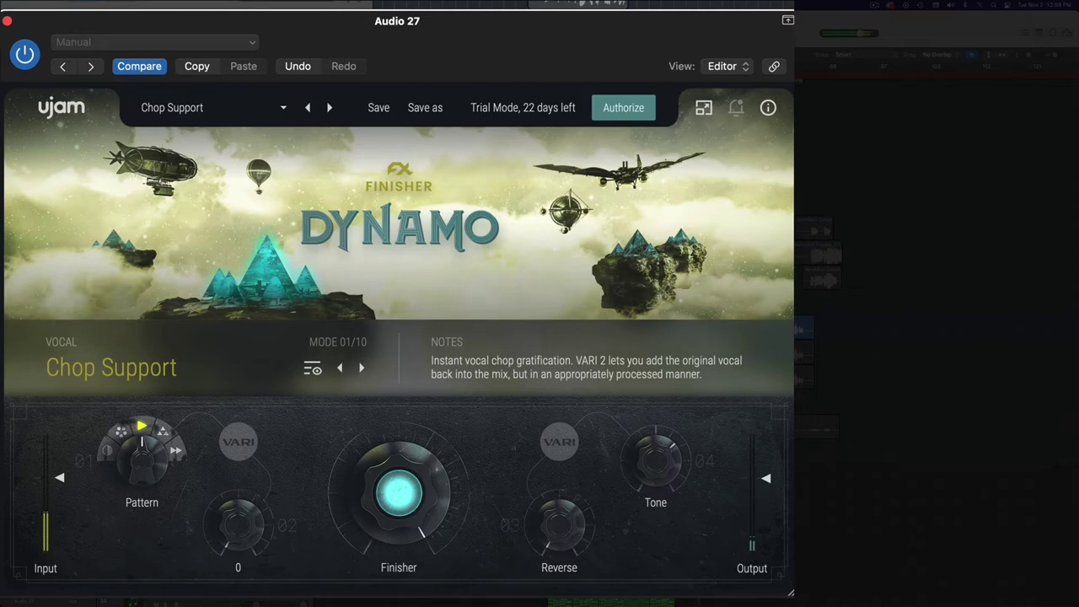
left_click_drag(241, 549, 194, 359)
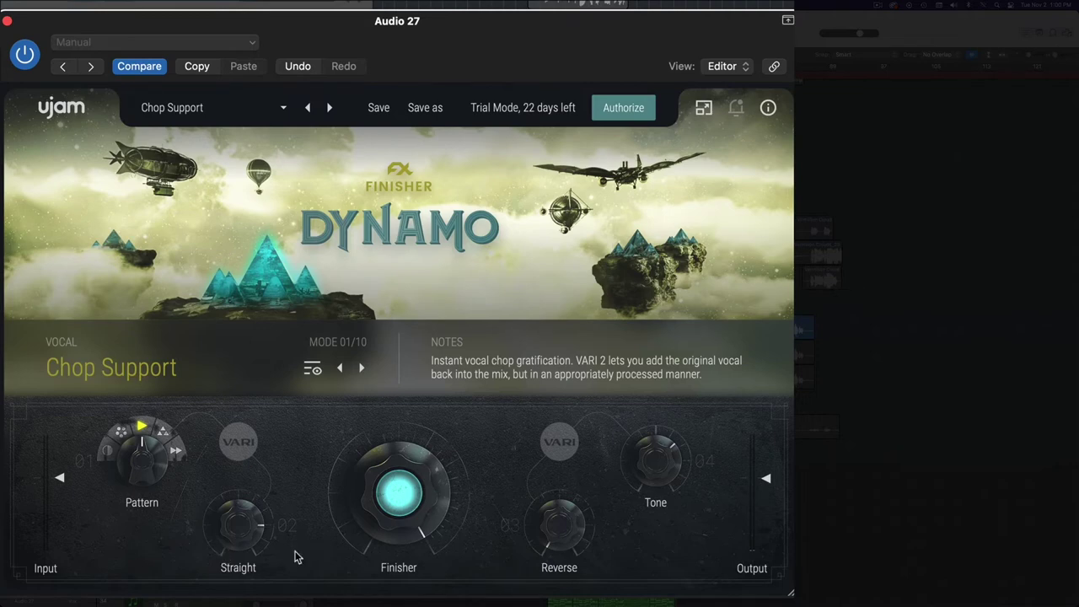
- Tune Straight to 65, Reverse to 68 and Tone to about 51 during playback
mouse_move(235, 527)
left_click_drag(235, 527, 236, 582)
mouse_move(243, 524)
left_click_drag(243, 524, 243, 497)
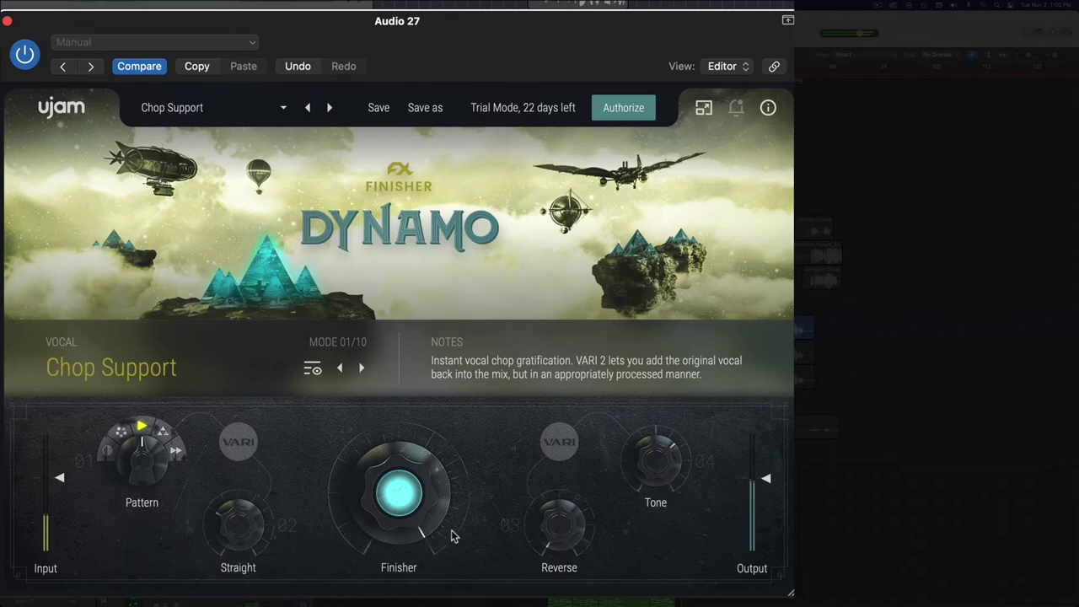
left_click_drag(573, 540, 547, 395)
left_click_drag(560, 525, 565, 491)
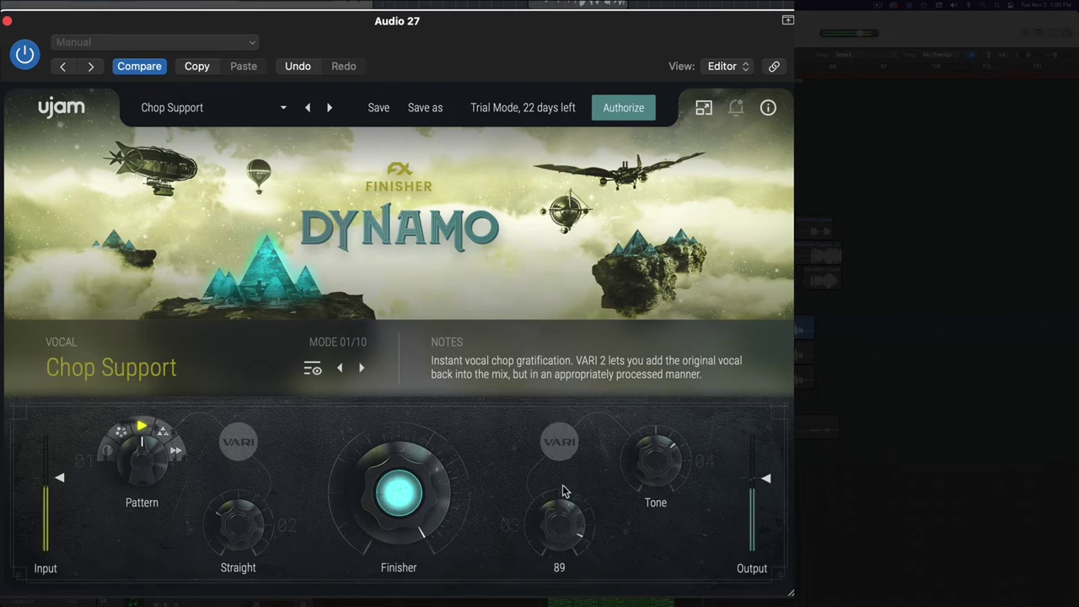
left_click_drag(571, 530, 565, 603)
left_click_drag(241, 523, 282, 439)
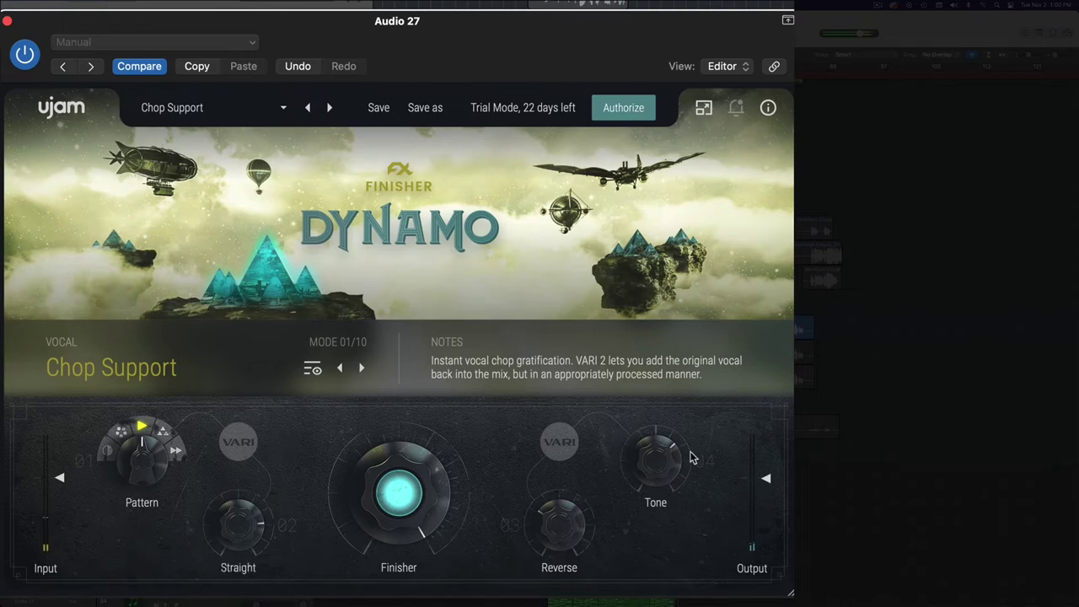
mouse_move(661, 464)
left_mouse_down()
mouse_move(659, 422)
mouse_move(667, 501)
mouse_move(647, 596)
mouse_move(639, 531)
mouse_move(648, 474)
left_mouse_up()
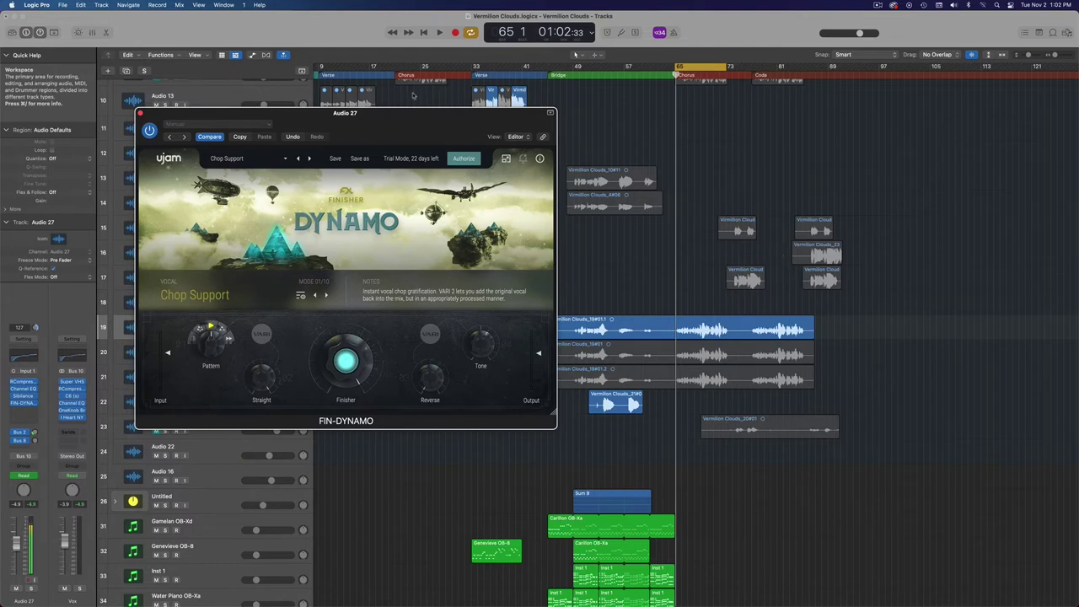
- Step Audio 28's Dynamo through 90s Remix to Agreeable Chop, raising Echo to 48
left_click_drag(399, 125, 451, 110)
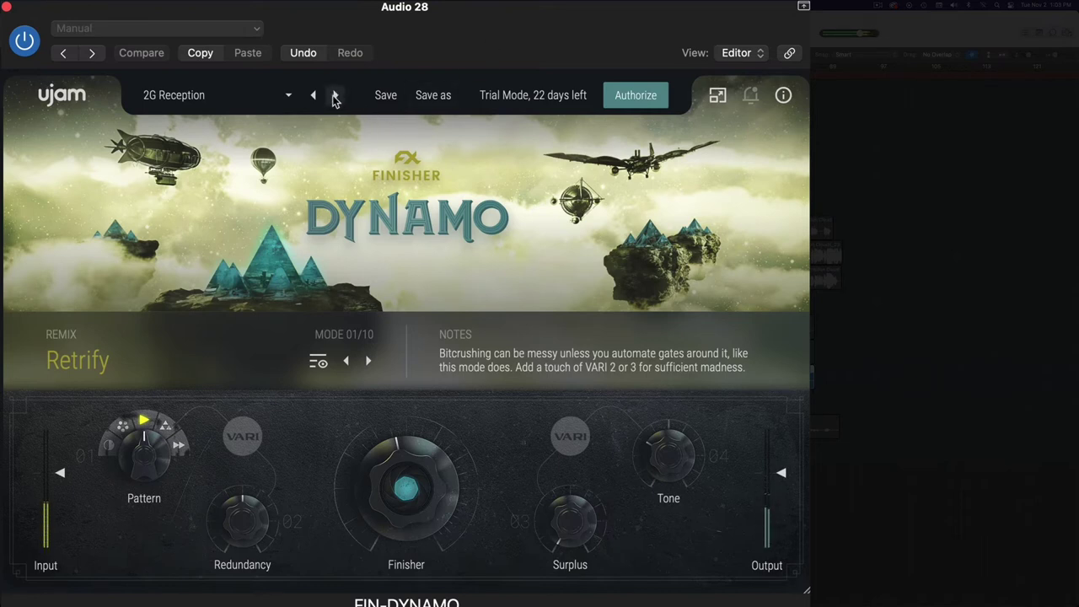
left_click(335, 97)
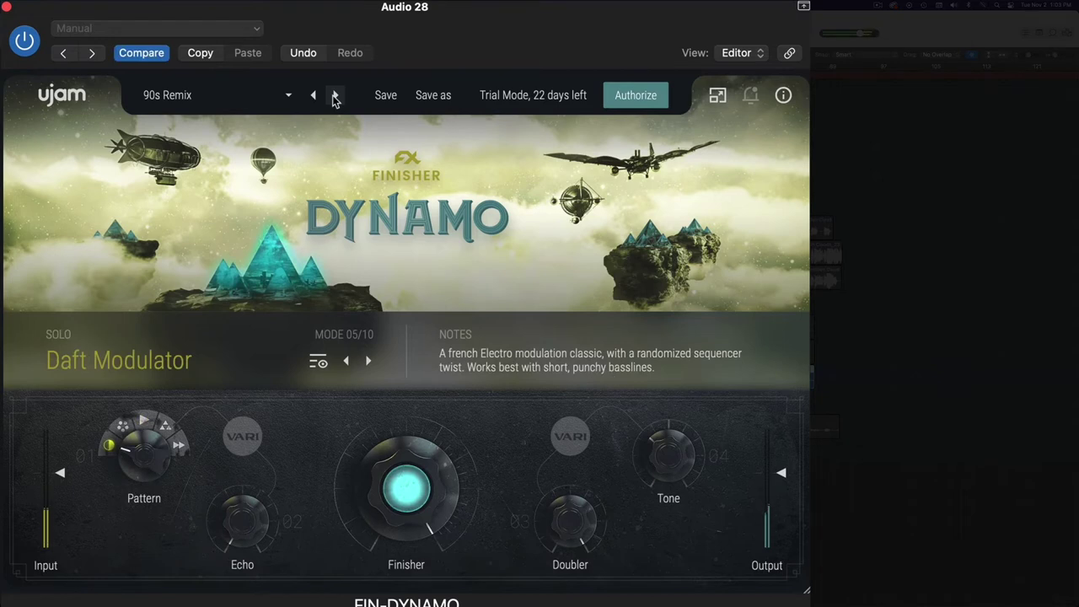
left_click_drag(244, 535, 272, 434)
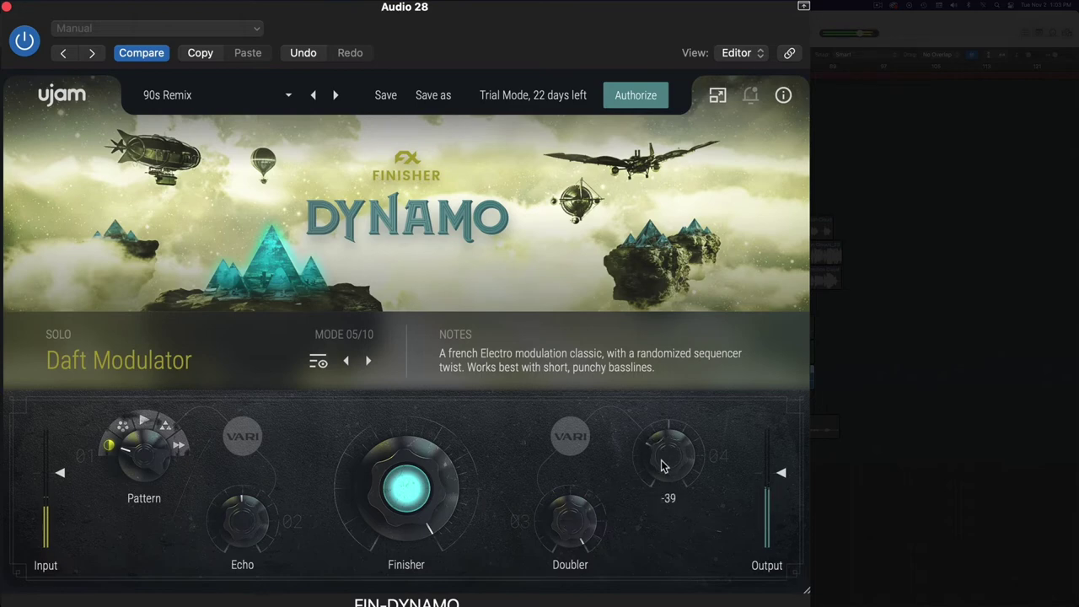
left_click(337, 94)
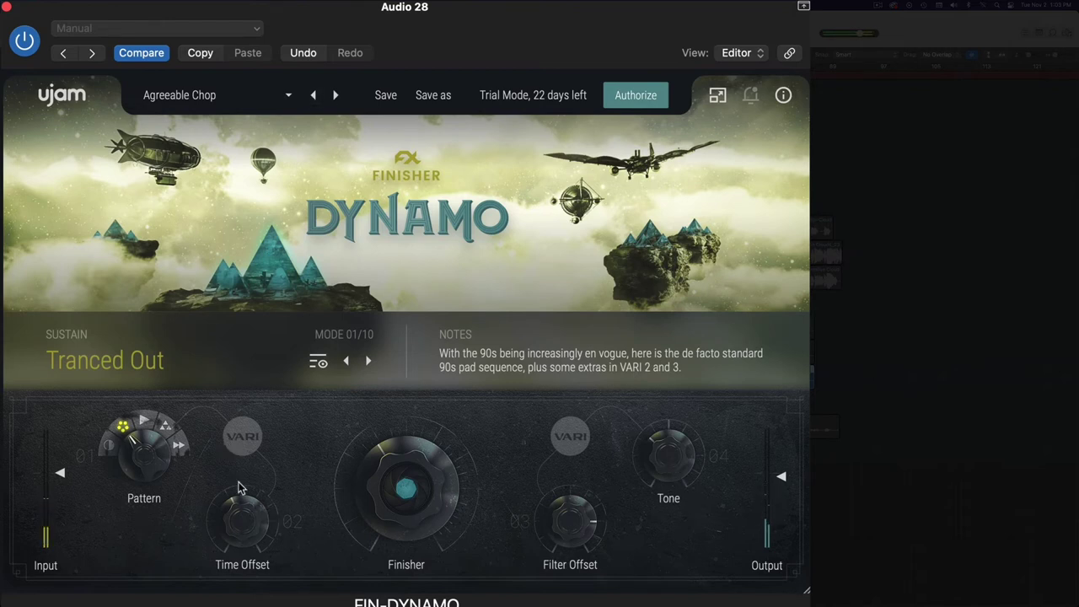
mouse_move(248, 514)
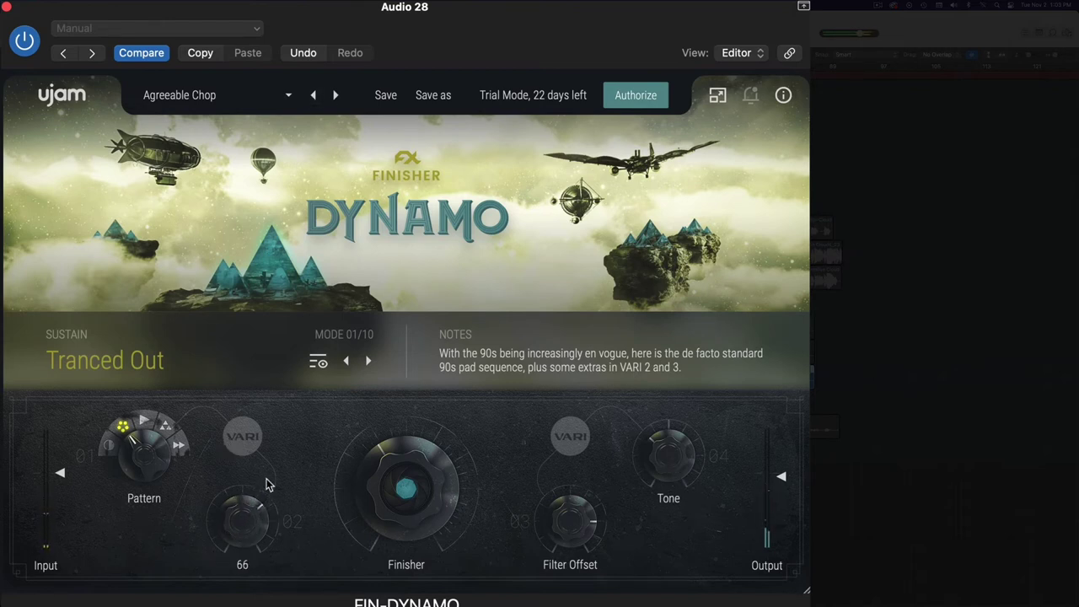
scroll(267, 480, "up", 3)
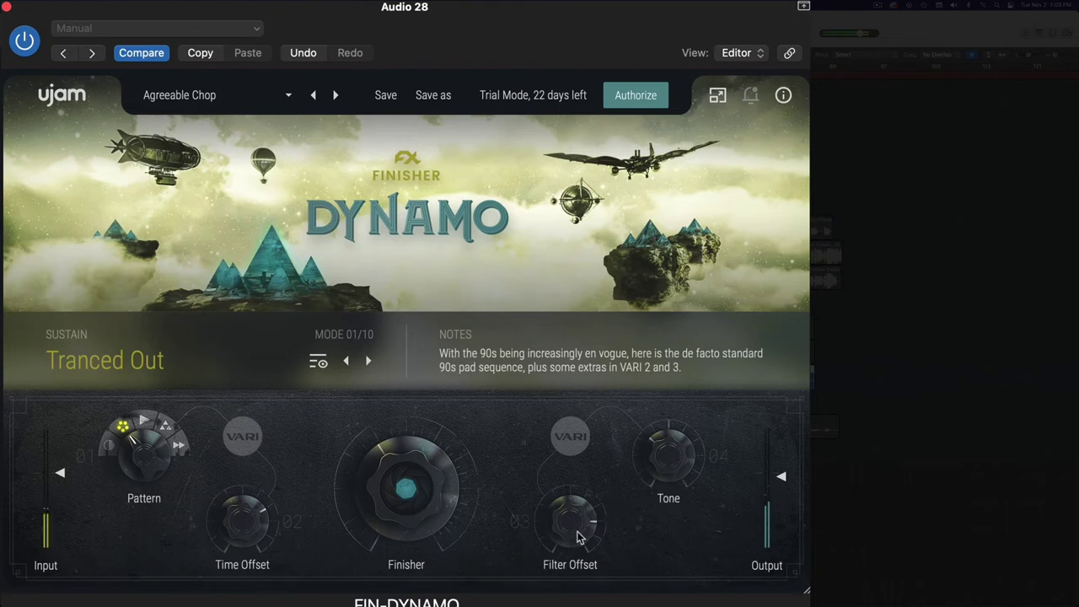
mouse_move(568, 525)
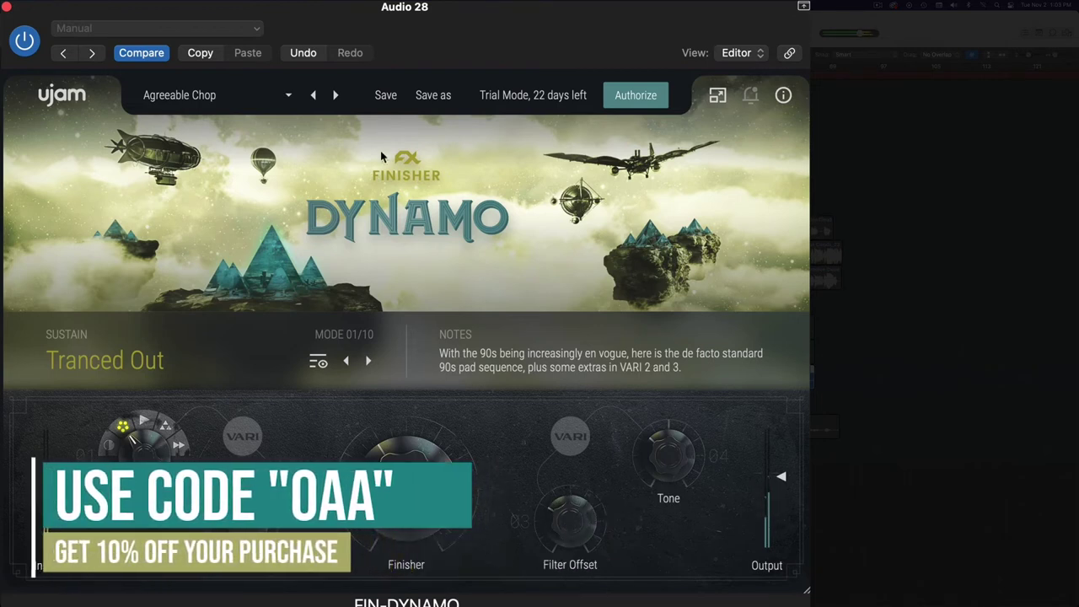
- Switch to the Bit More Gritty preset and set Tone to 22
left_click(335, 96)
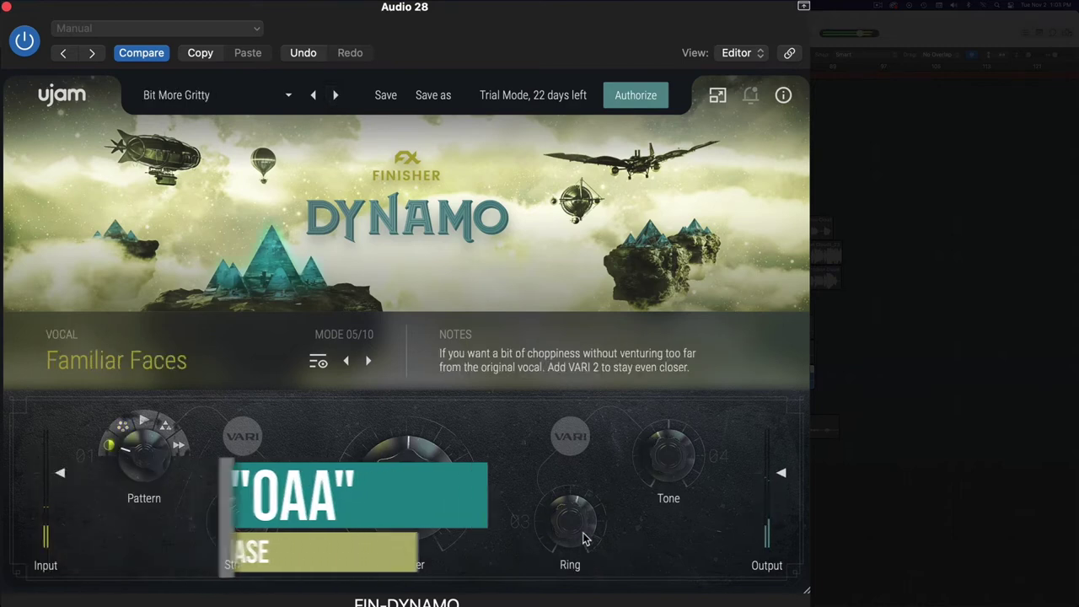
mouse_move(585, 499)
left_click_drag(665, 443, 641, 391)
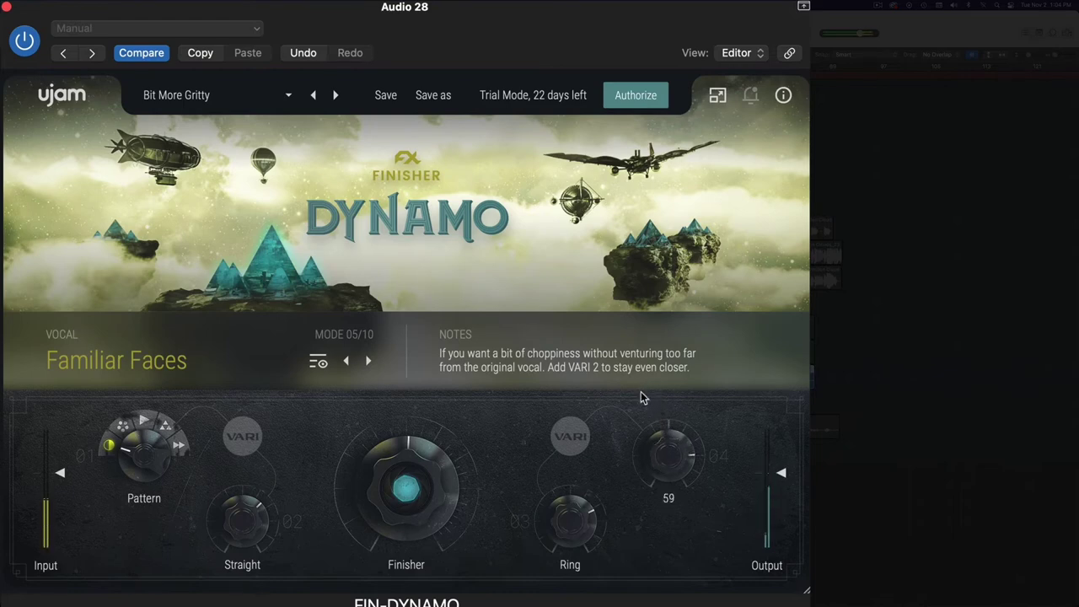
- Load Cautious Remix and set Animation about 79, Temperature 71, amount 10, Finisher 72
left_click(337, 95)
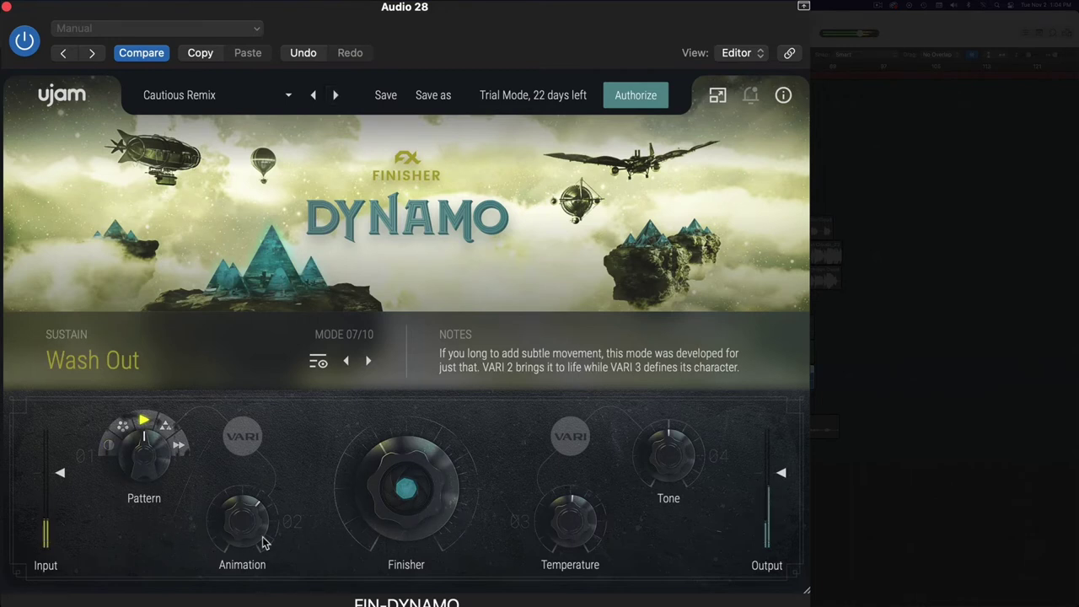
left_click_drag(246, 511, 247, 492)
left_click_drag(568, 534, 564, 480)
left_click_drag(573, 595, 573, 511)
left_click_drag(426, 487, 438, 424)
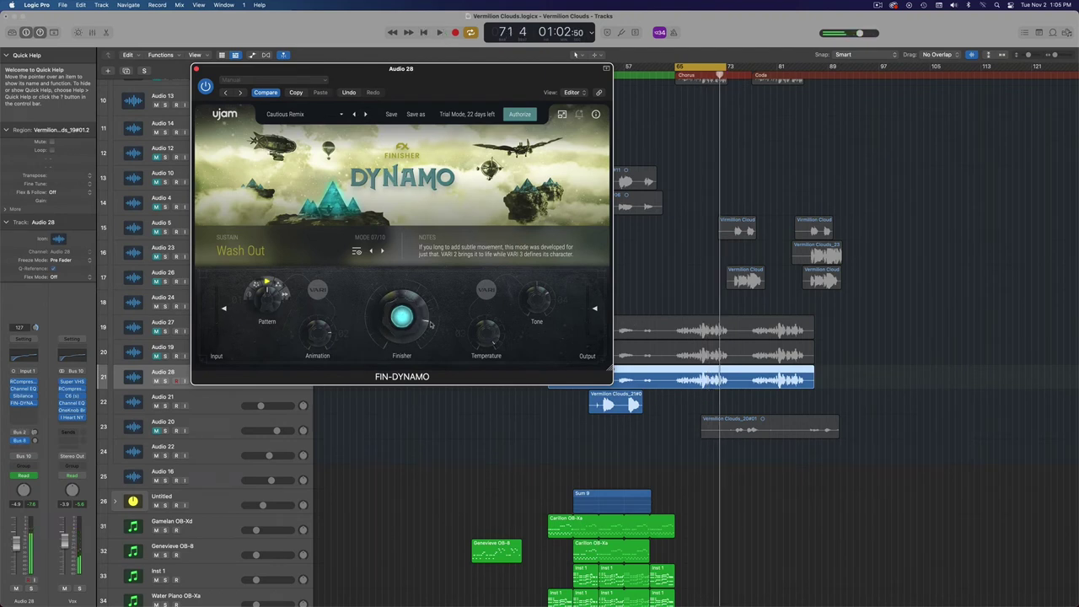
- Browse Dynamo's FACTORY preset categories, such as Vocals and Pads
left_click(291, 114)
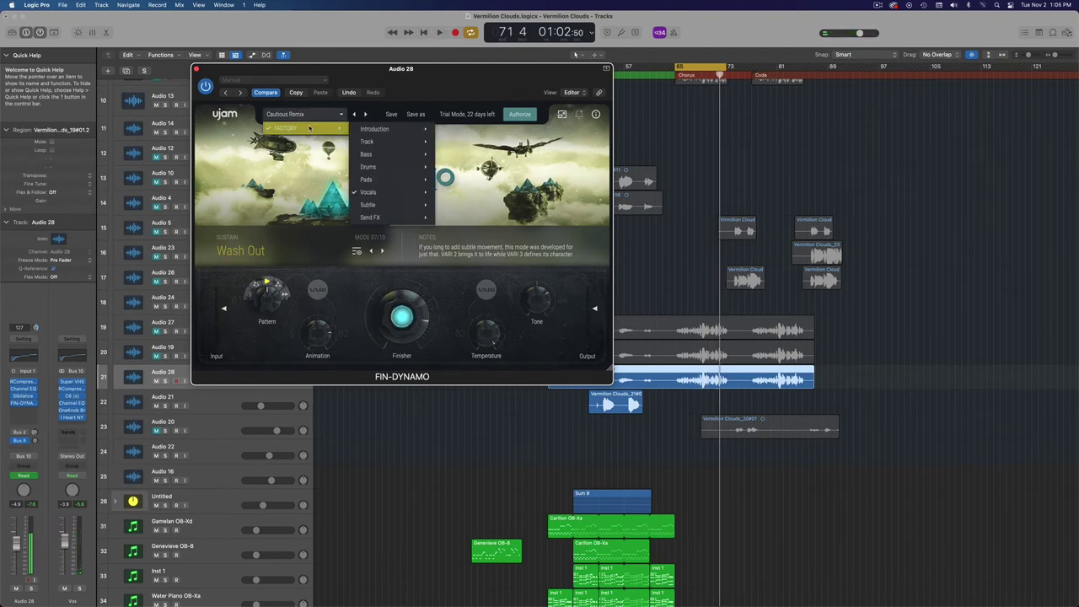
mouse_move(402, 193)
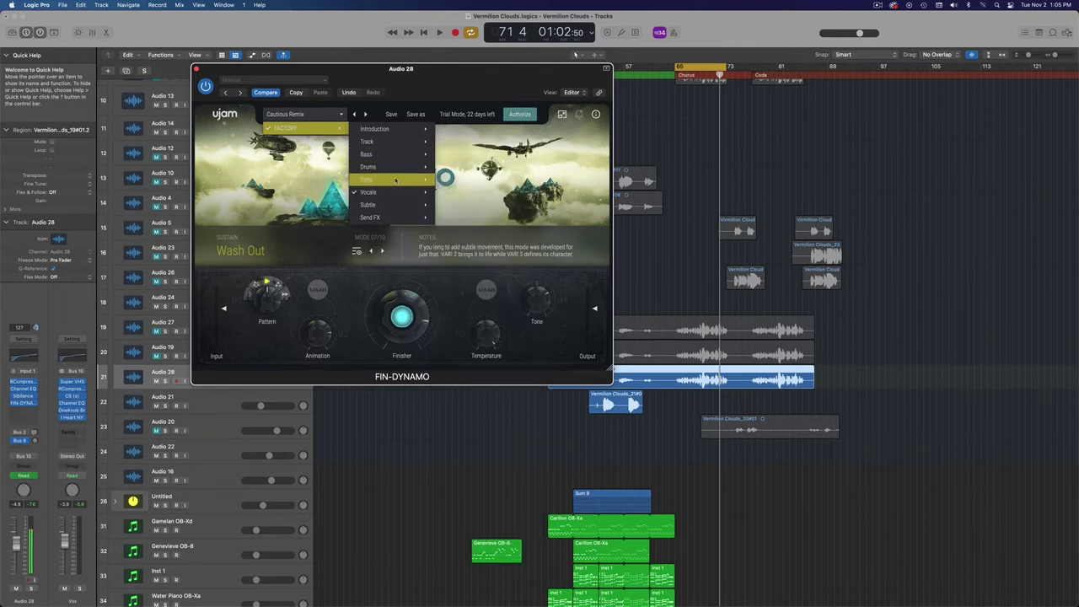
mouse_move(419, 178)
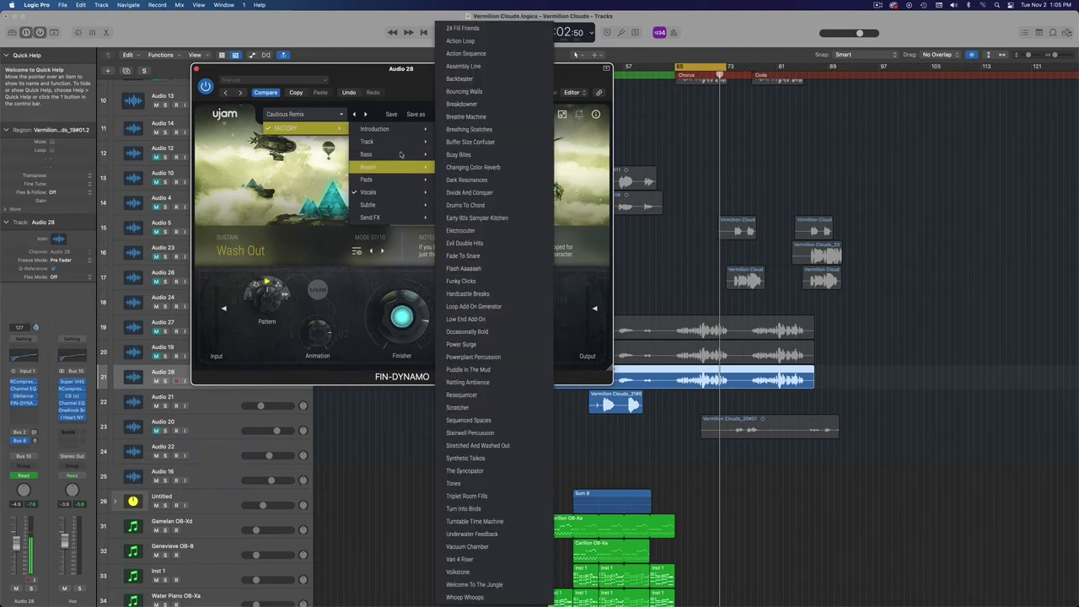
- Close the Audio 28 plugin, unmute Inst 44 and mute Inst 27
left_click(760, 249)
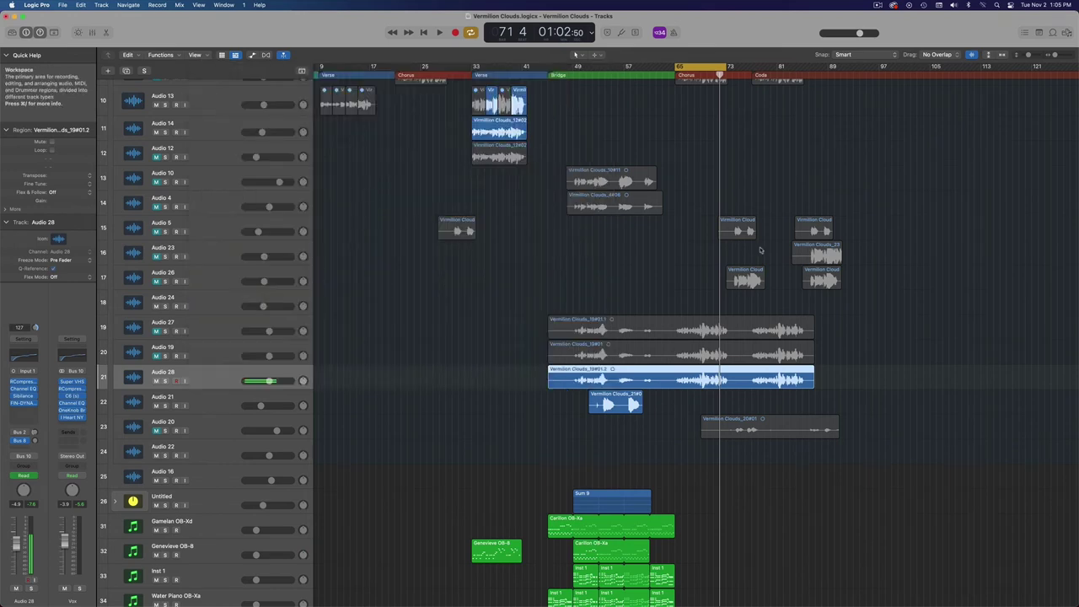
scroll(761, 249, "down", 15)
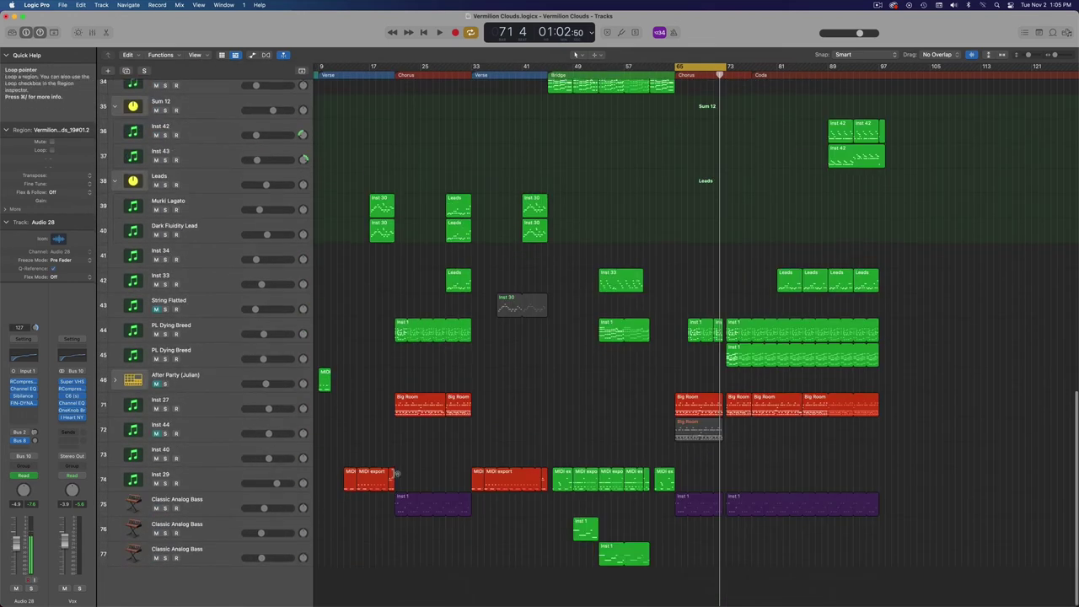
left_click(155, 453)
left_click(155, 429)
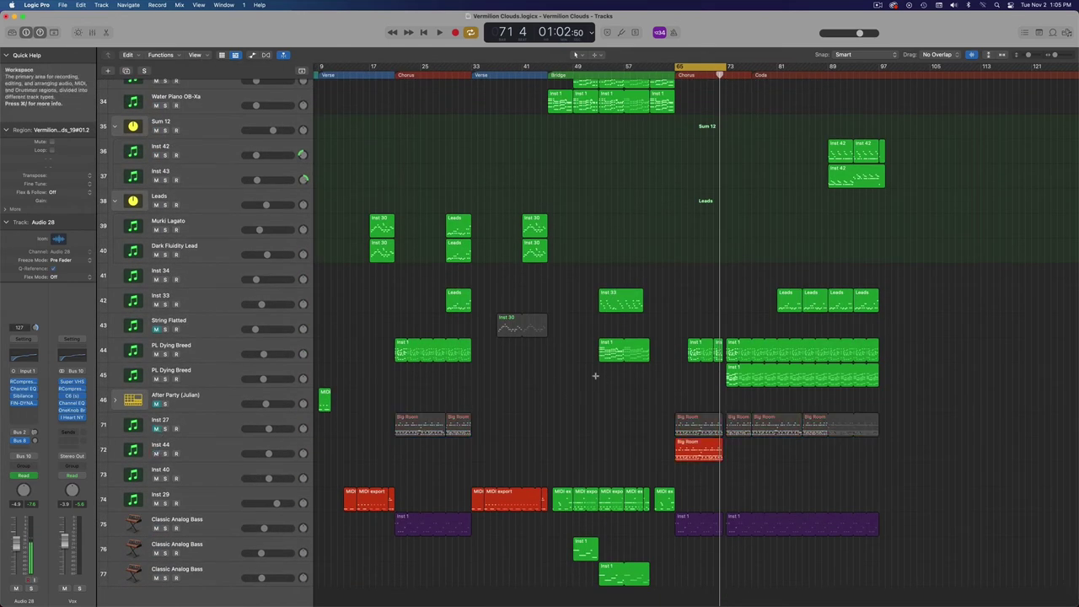
scroll(634, 277, "up", 8)
scroll(633, 278, "down", 5)
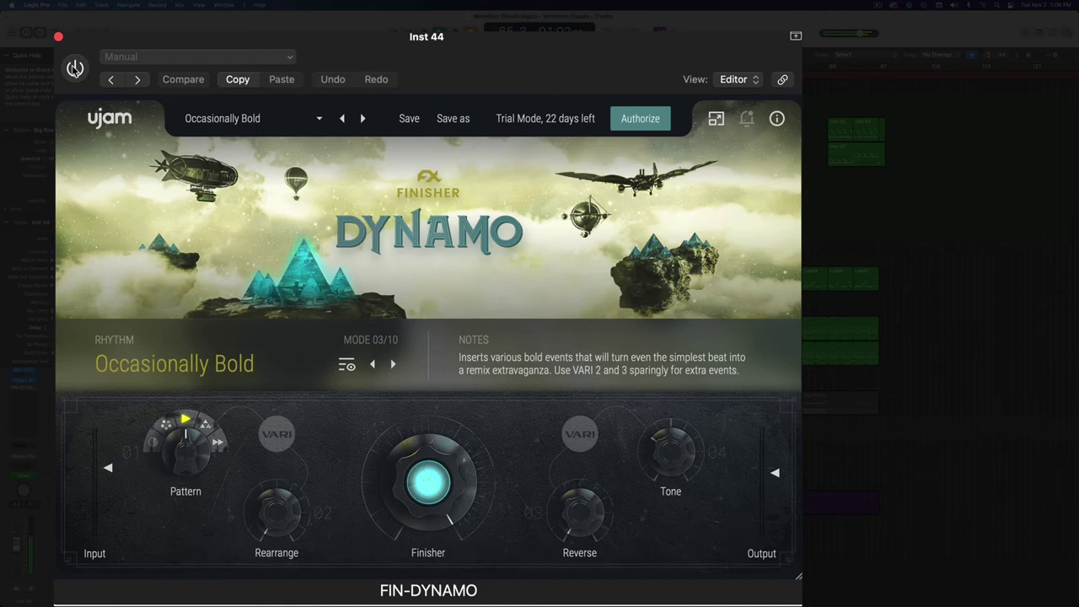
- Switch Dynamo on for Inst 44 and raise its Rearrange, Reverse and Tone amounts
left_click(74, 68)
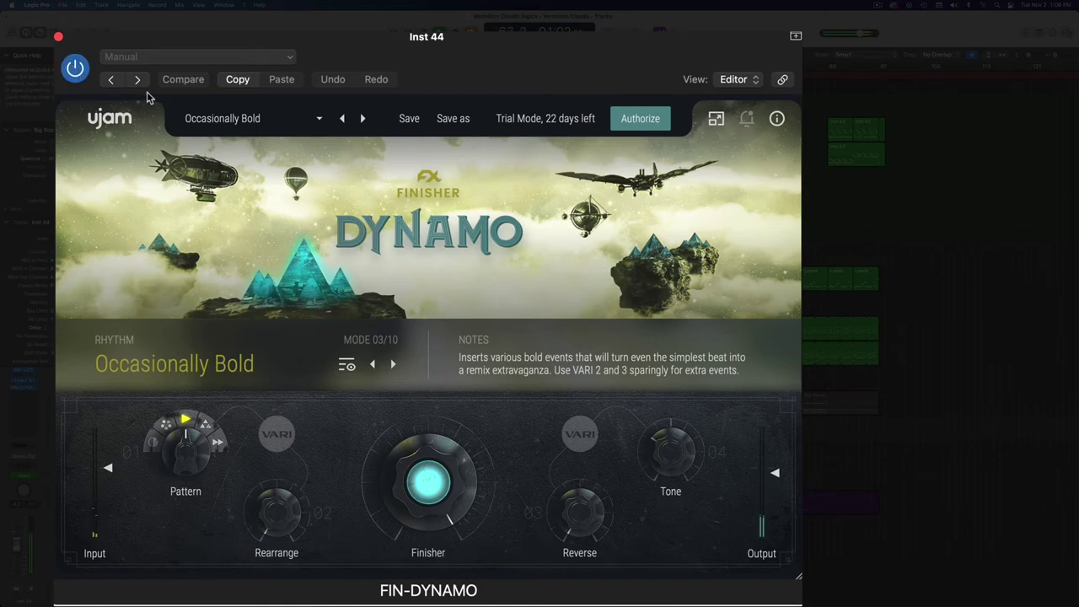
left_click_drag(272, 523, 266, 367)
left_click_drag(579, 514, 594, 425)
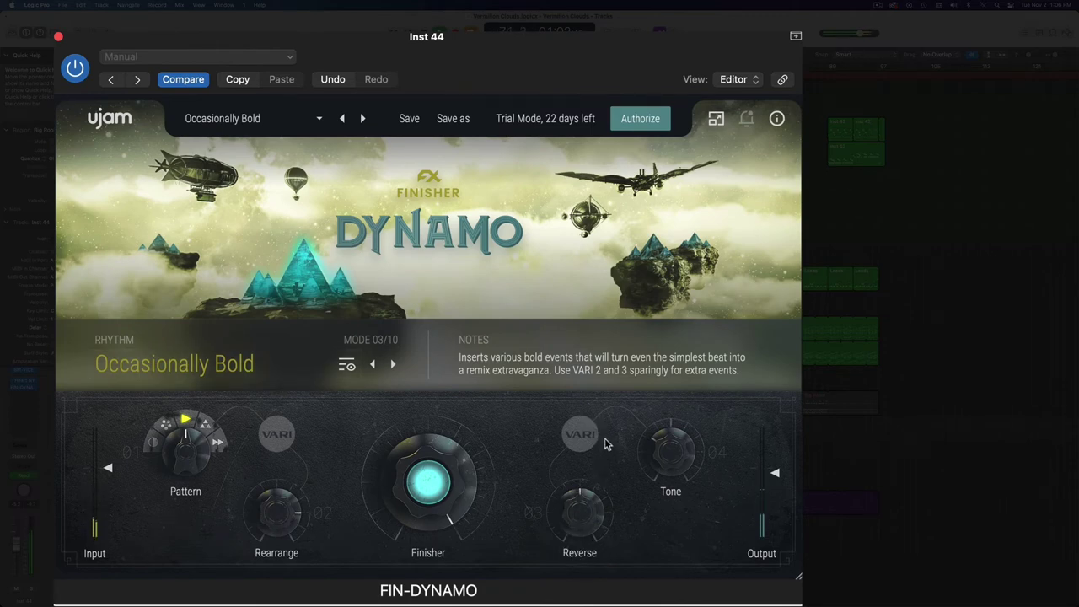
left_click_drag(581, 518, 573, 464)
left_click_drag(668, 472, 670, 414)
- Zero Reverse, lower Tone, and sweep Rearrange through maximum, 71, 21 and 0 to 34
left_click_drag(593, 522, 592, 600)
left_click_drag(281, 517, 287, 469)
left_click_drag(284, 516, 283, 594)
left_click_drag(278, 541, 258, 569)
left_click_drag(671, 448, 672, 522)
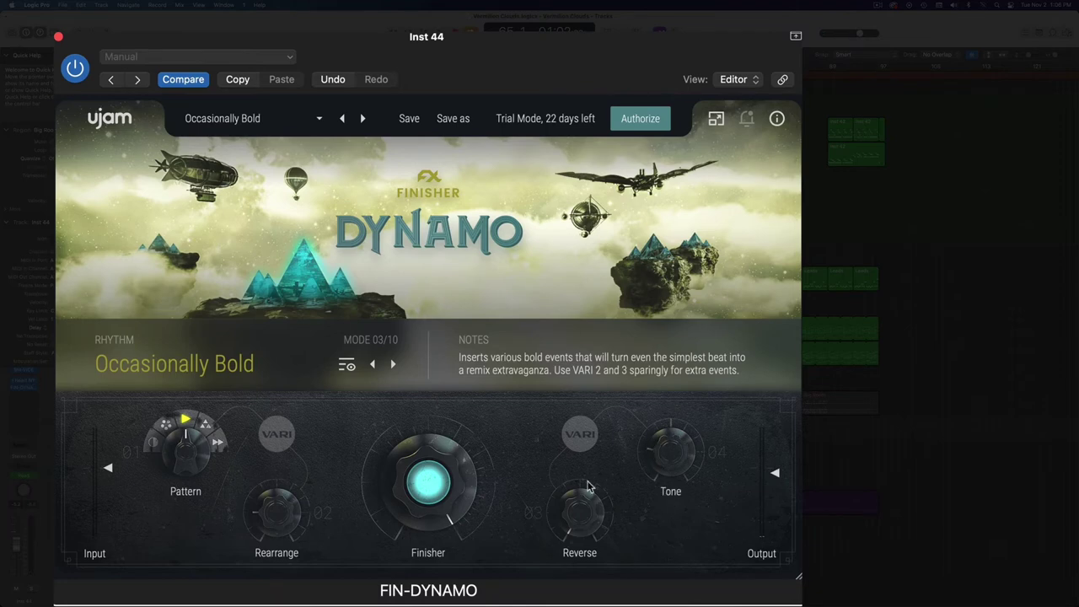
left_click_drag(274, 520, 270, 558)
left_click_drag(278, 525, 279, 455)
mouse_move(679, 439)
scroll(927, 337, "up", 10)
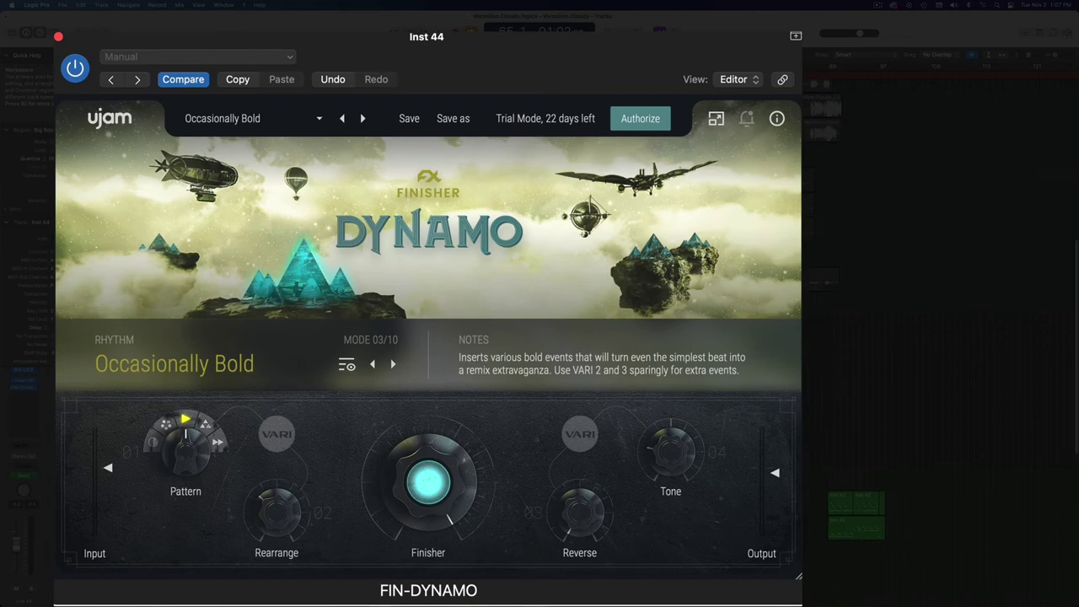
scroll(936, 337, "up", 1)
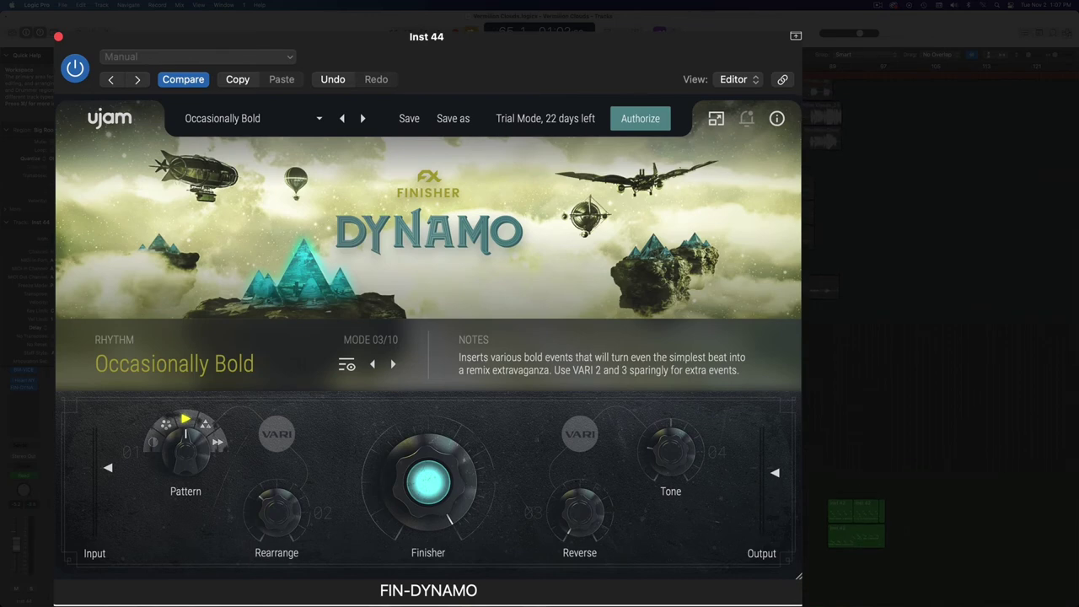
scroll(935, 337, "down", 10)
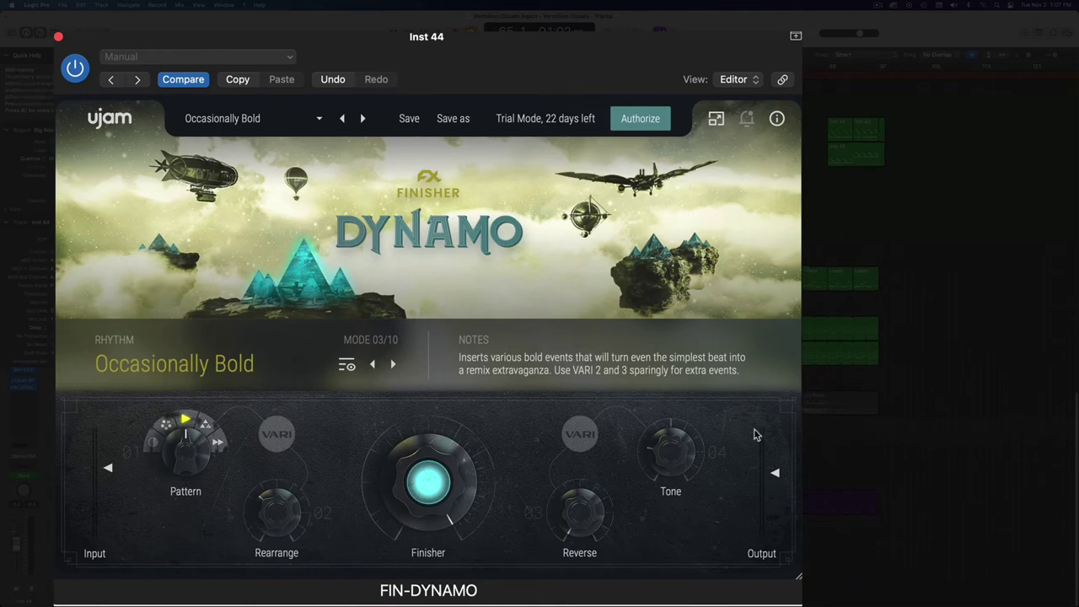
- Close the Inst 44 Dynamo window, select the Classic Analog Bass track, and restart playback
left_click(58, 37)
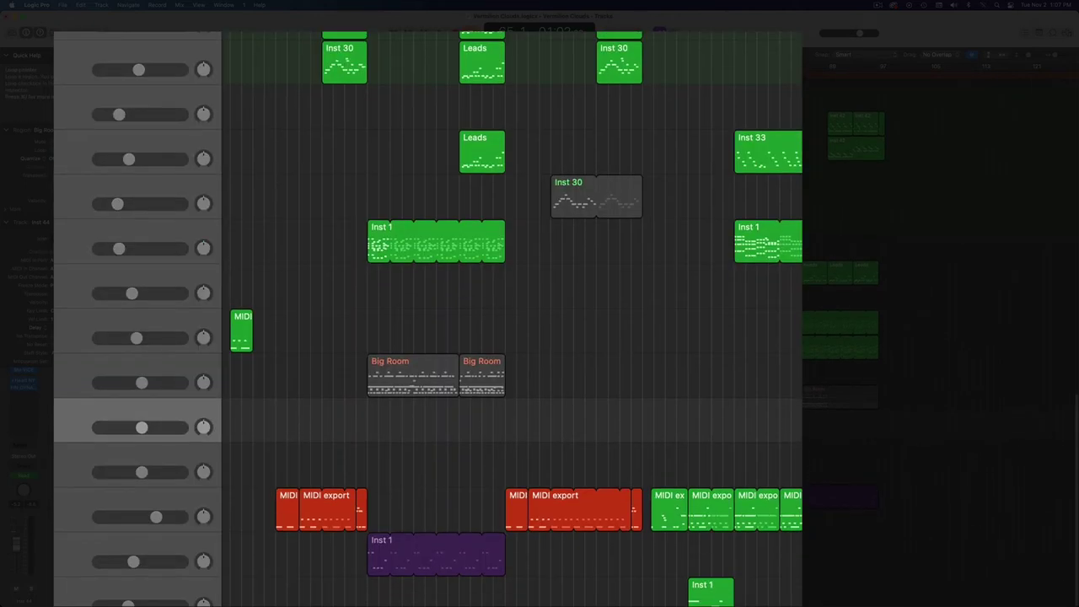
left_click(74, 560)
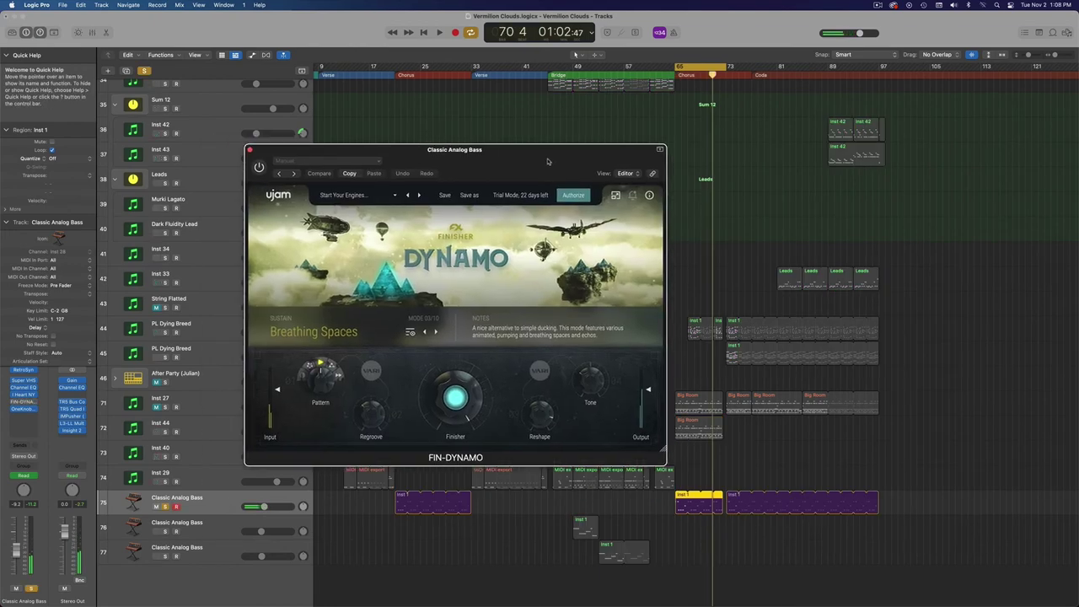
key("space")
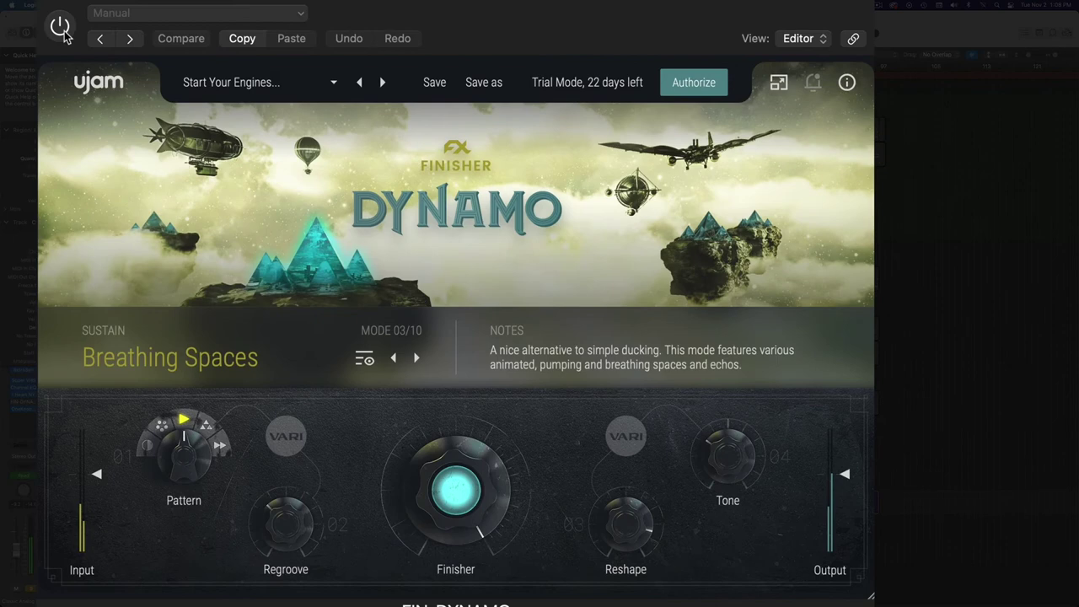
- Switch Dynamo on and load FACTORY > Introduction > Try This On One Note 1
left_click(63, 32)
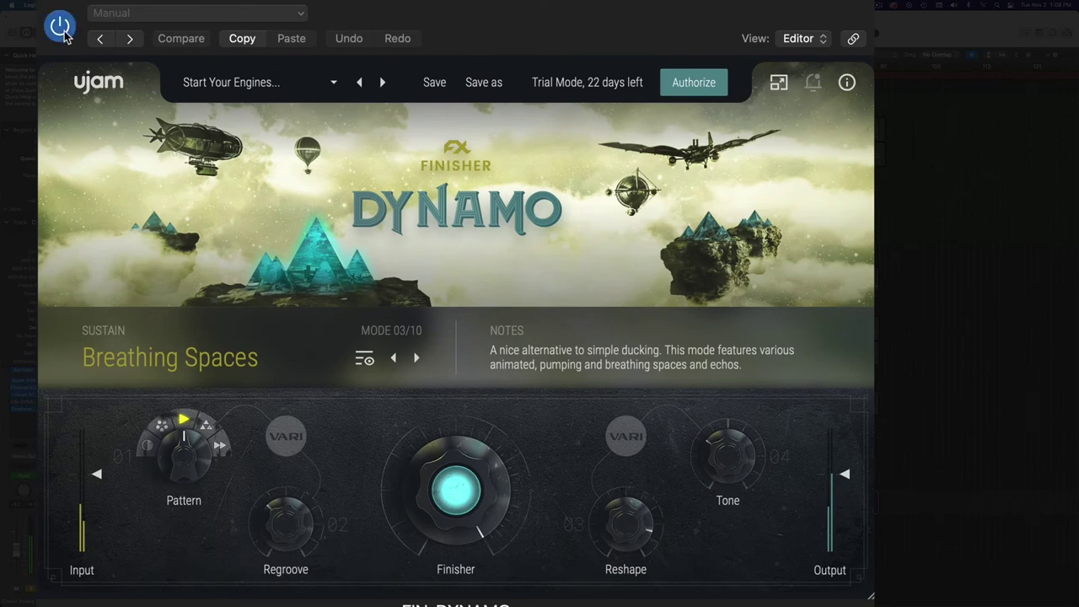
left_click(331, 81)
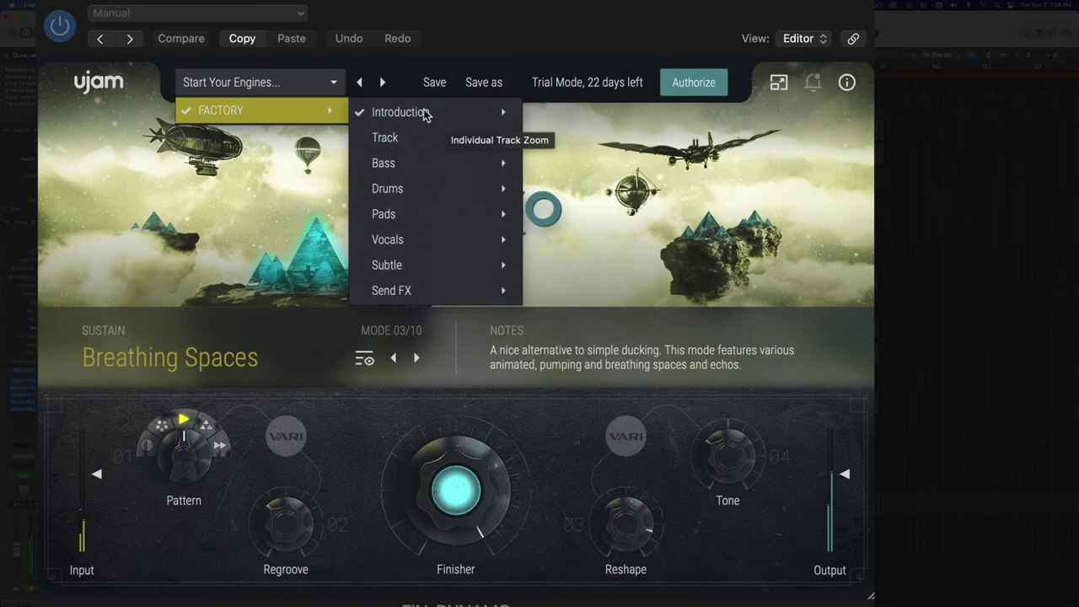
mouse_move(425, 113)
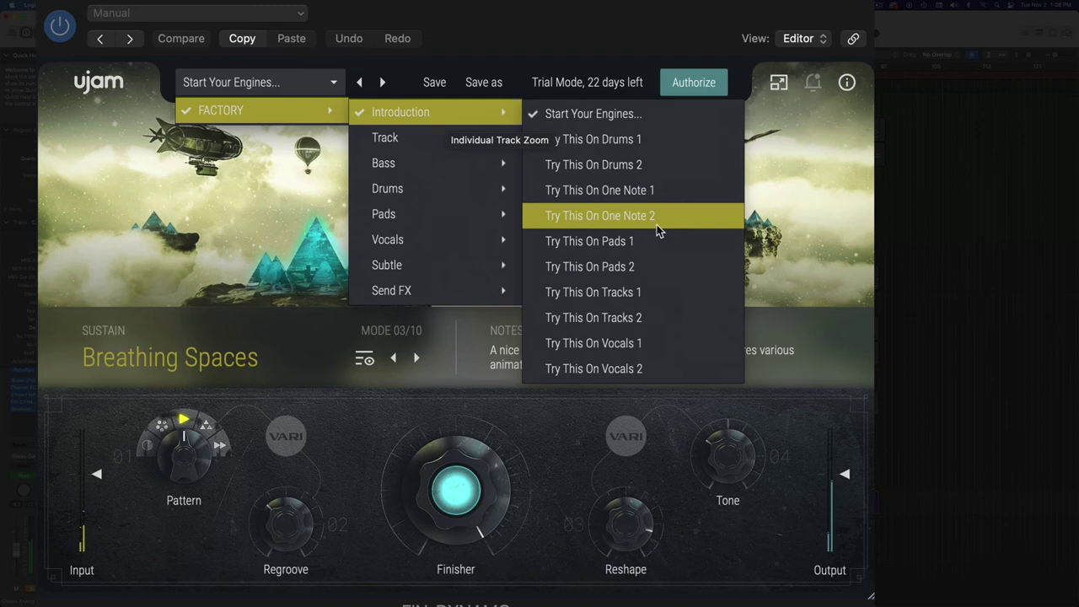
left_click(654, 192)
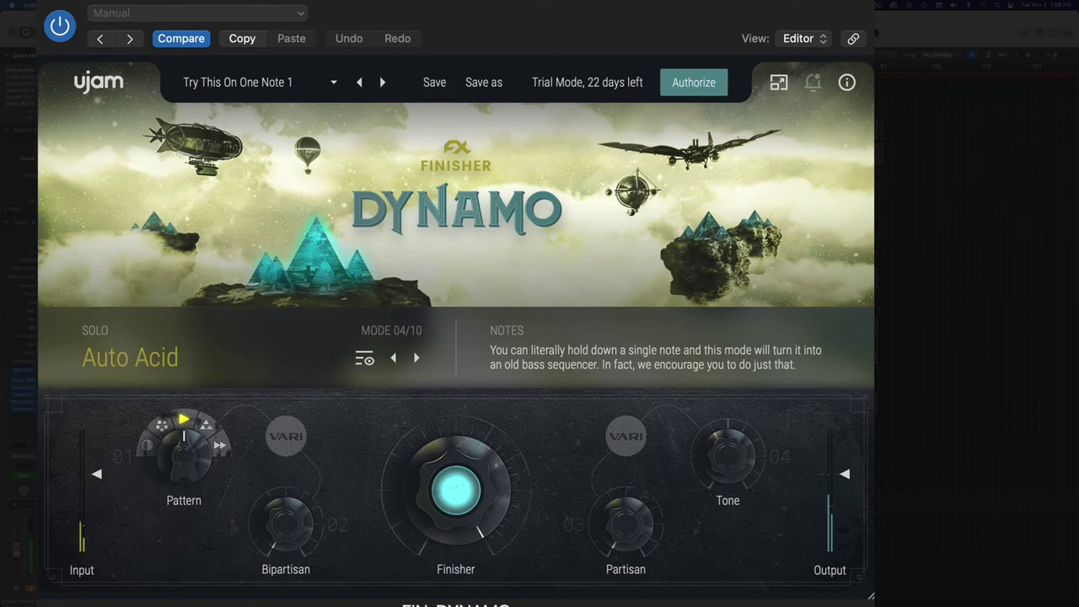
- Bypass Dynamo to hear the dry bass, go to the next preset, then set Stutter 70, adjust Tone, and set Repeat 54
left_click(60, 27)
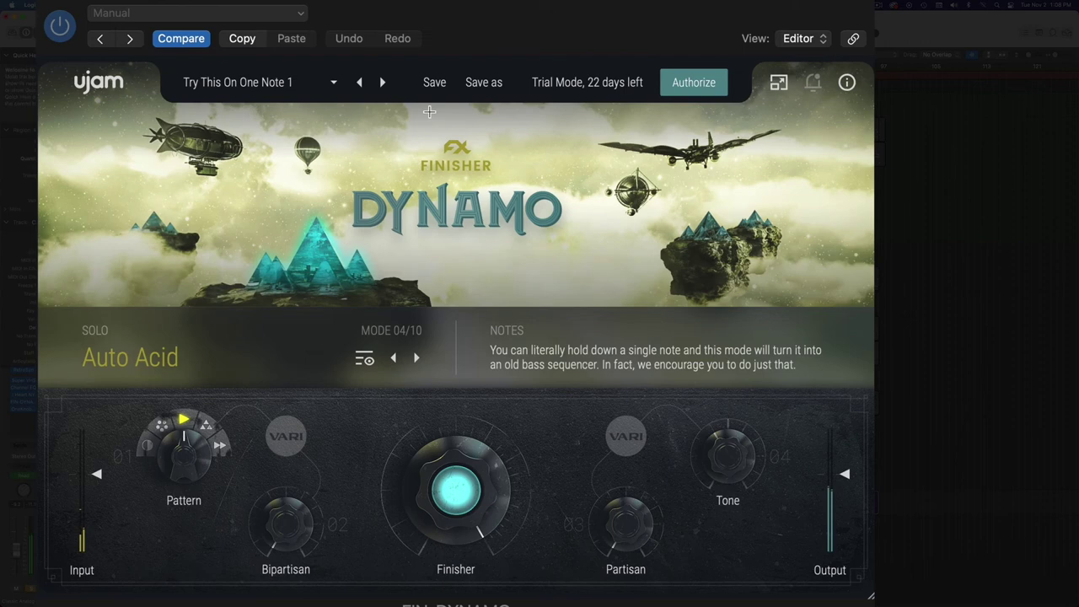
left_click(384, 82)
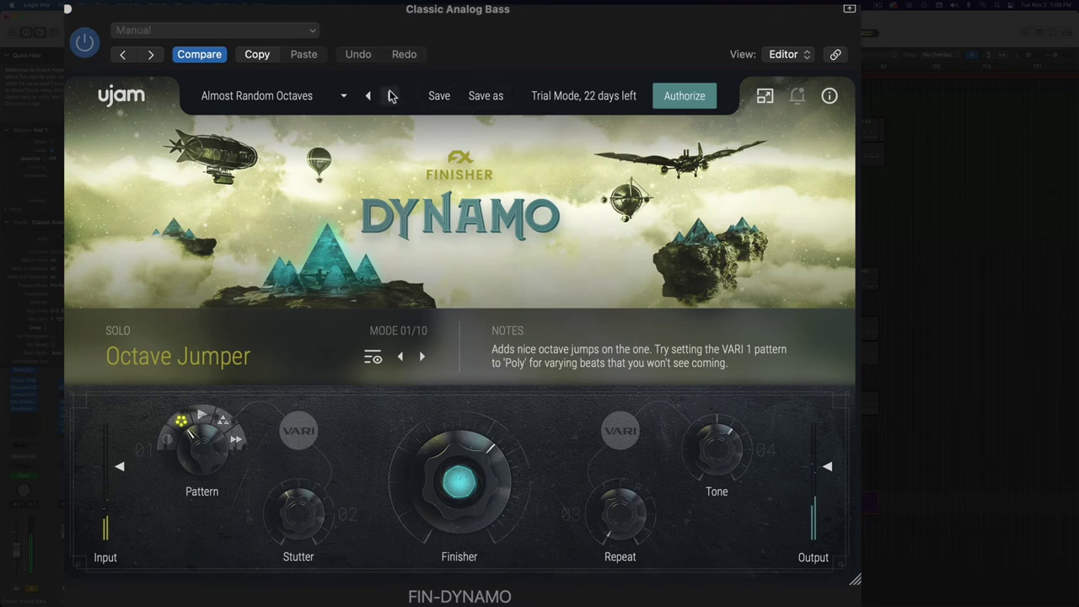
left_click_drag(306, 513, 325, 461)
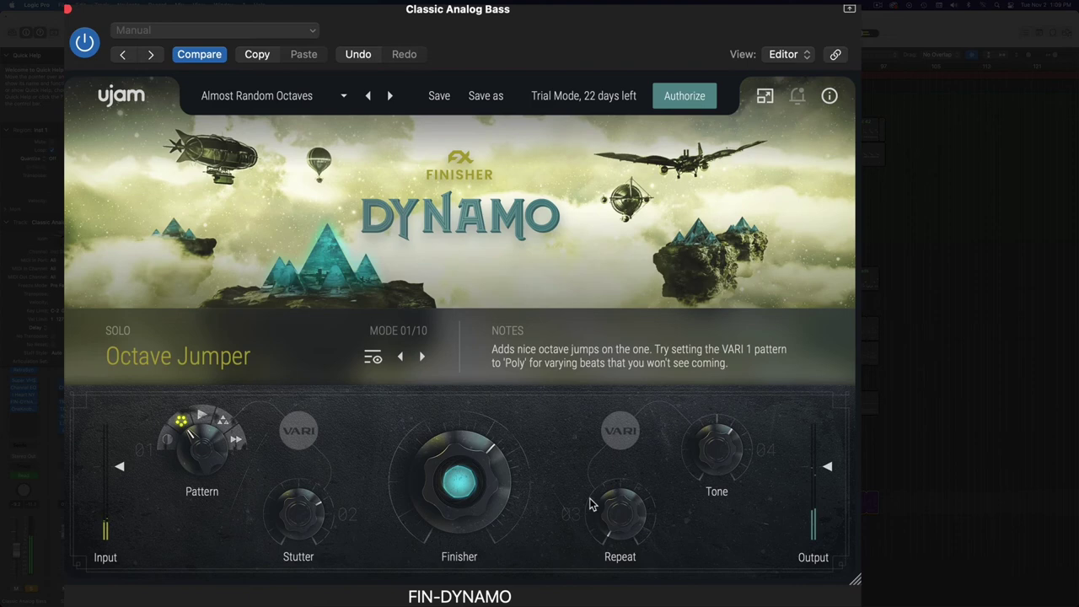
mouse_move(719, 446)
left_mouse_down()
mouse_move(717, 460)
mouse_move(707, 448)
left_mouse_up()
left_click_drag(626, 530, 620, 424)
- Step through Ambient Stepfilter, Ascending Majors and Attack Of The 16ths to Auto Acid; set Bipartisan ~51, Partisan 62
left_click(390, 97)
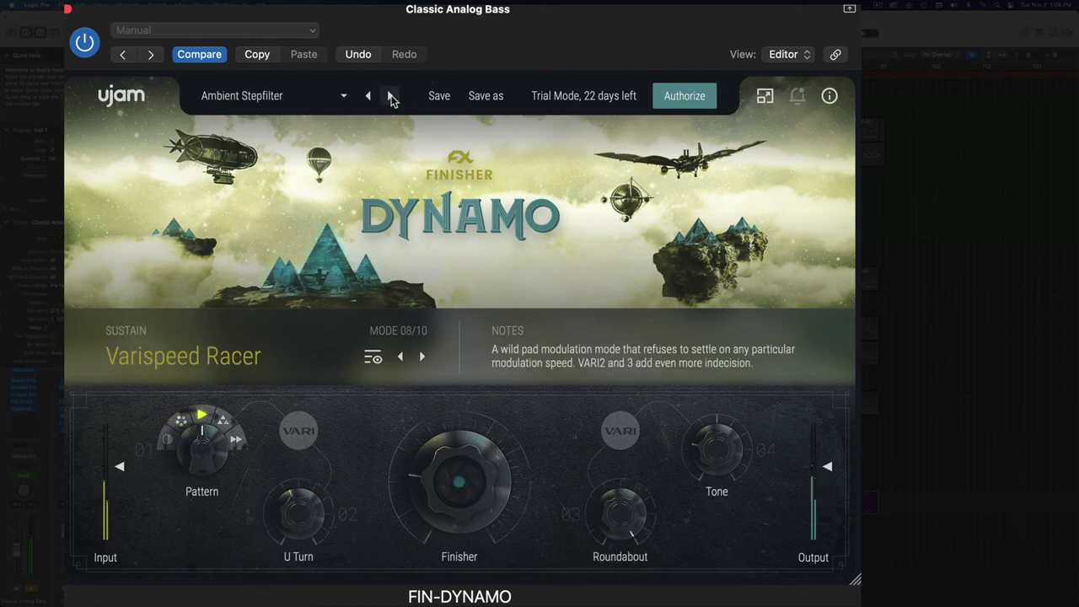
left_click(390, 96)
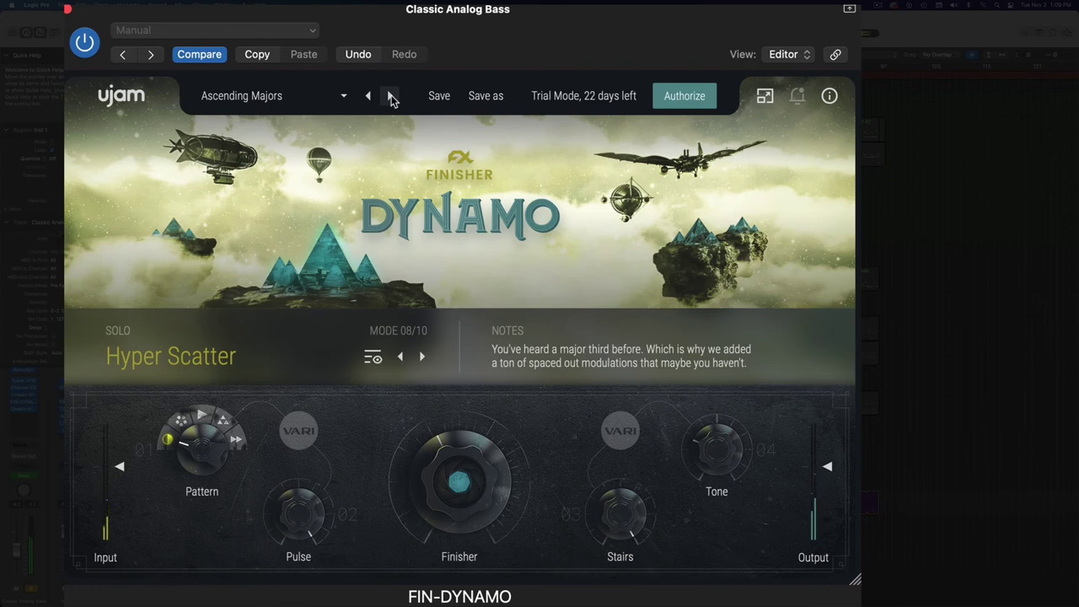
left_click(390, 96)
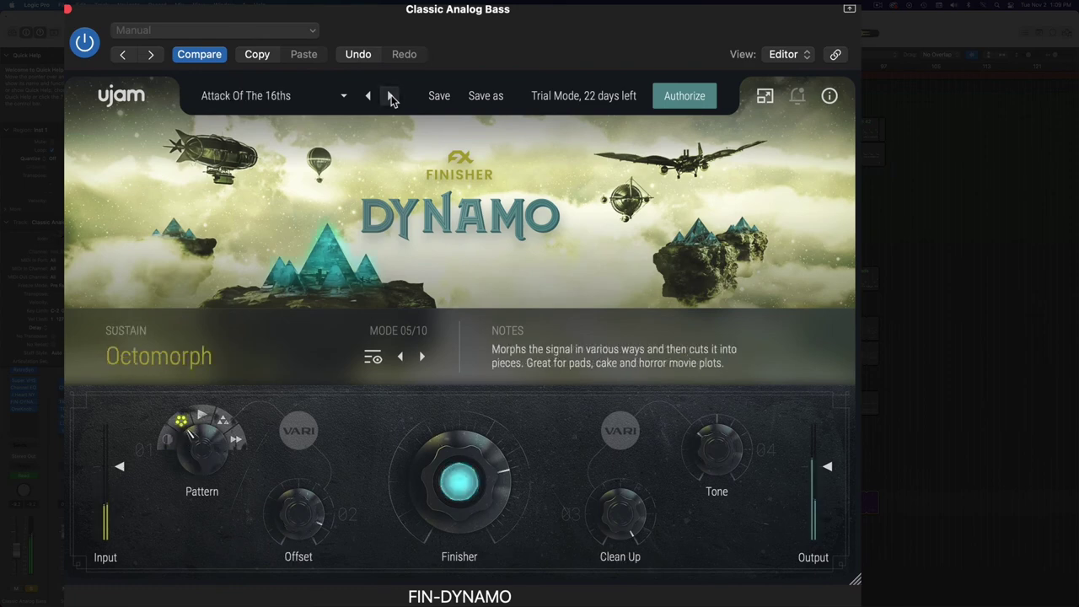
left_click(390, 97)
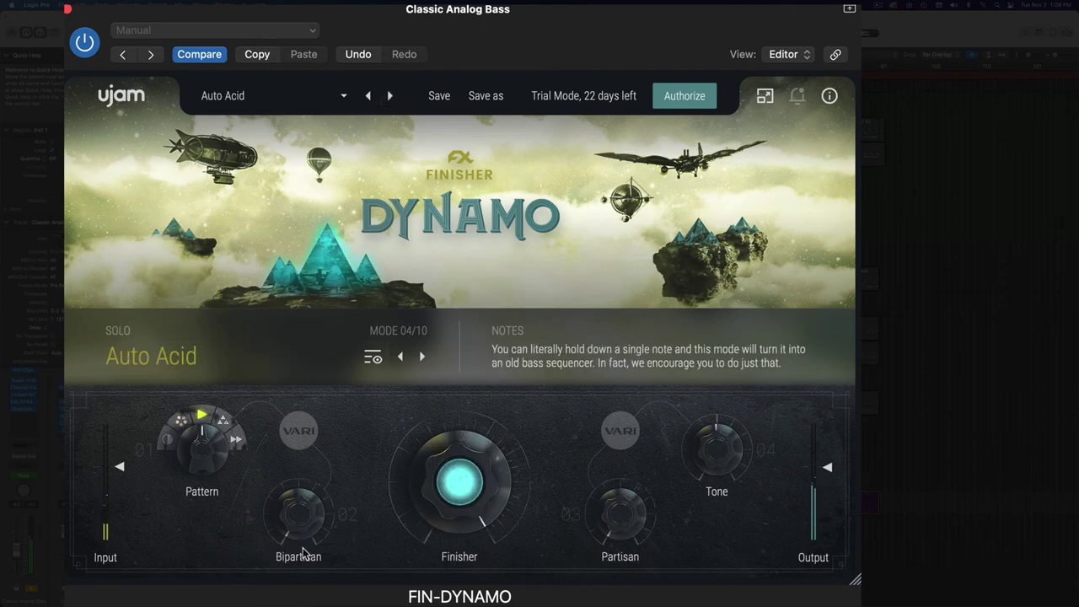
left_click_drag(307, 533, 305, 430)
left_click_drag(629, 517, 609, 437)
left_click_drag(633, 516, 632, 473)
- Step through Biting Bits to Cannot Decide What To Play and raise Chaos from 36 to 79
left_click(392, 95)
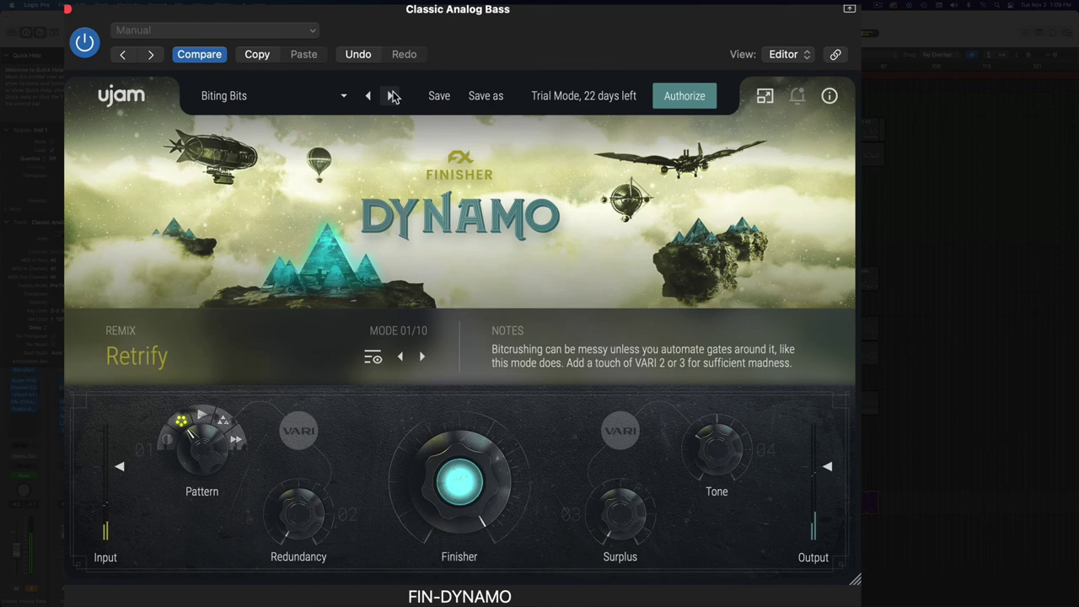
left_click(392, 95)
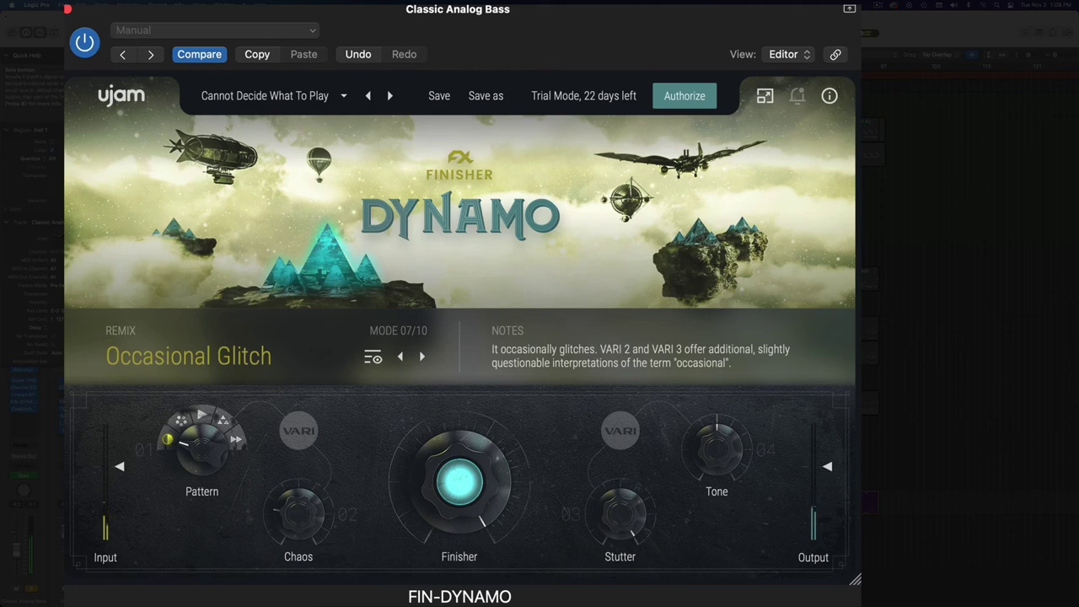
mouse_move(320, 483)
left_click_drag(320, 483, 304, 416)
mouse_move(725, 433)
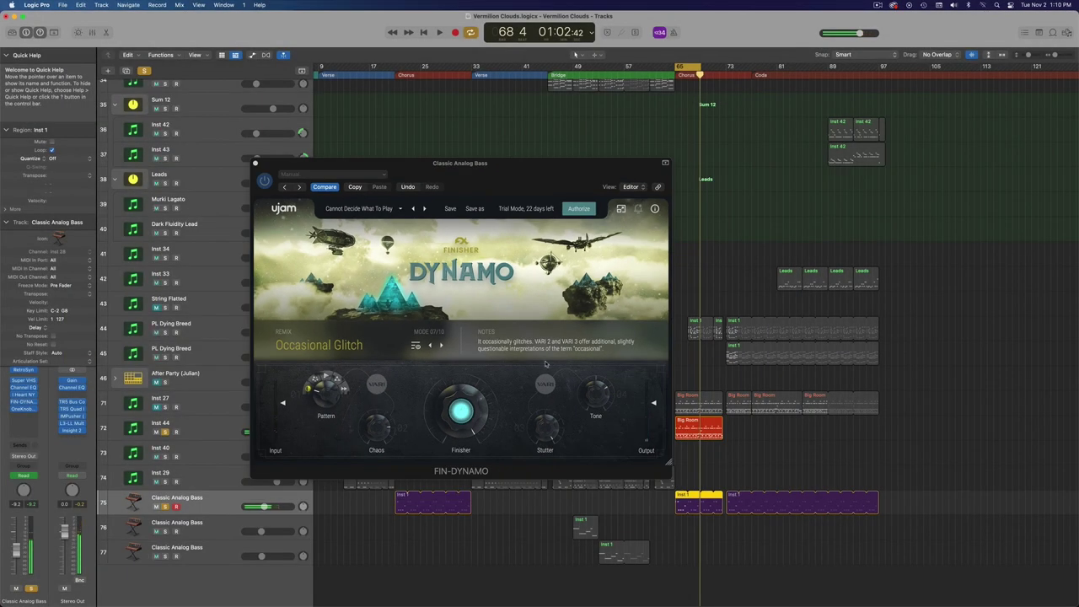
left_click_drag(536, 190, 551, 185)
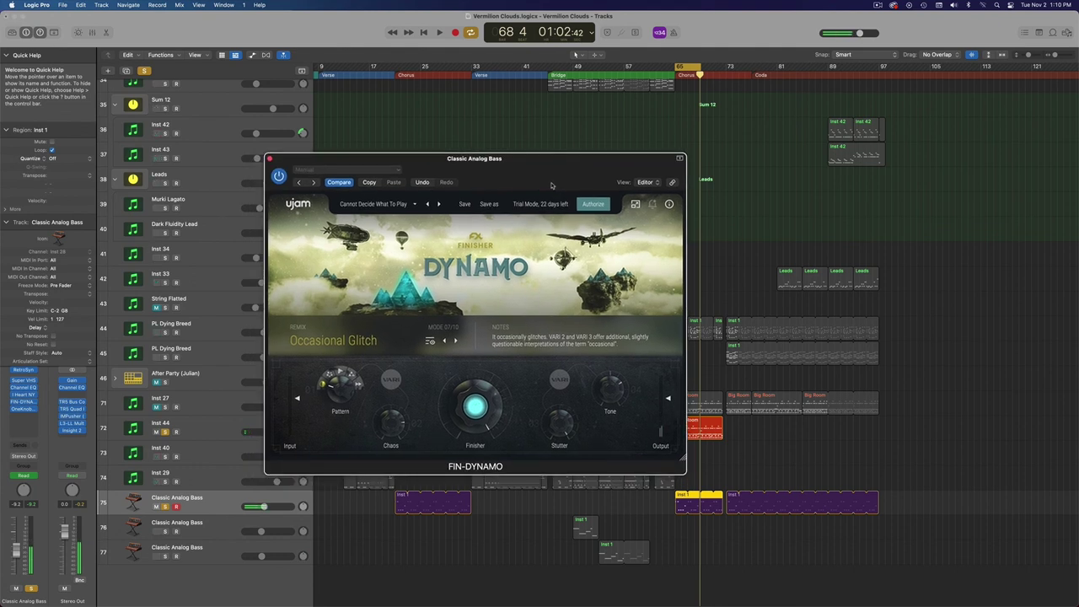